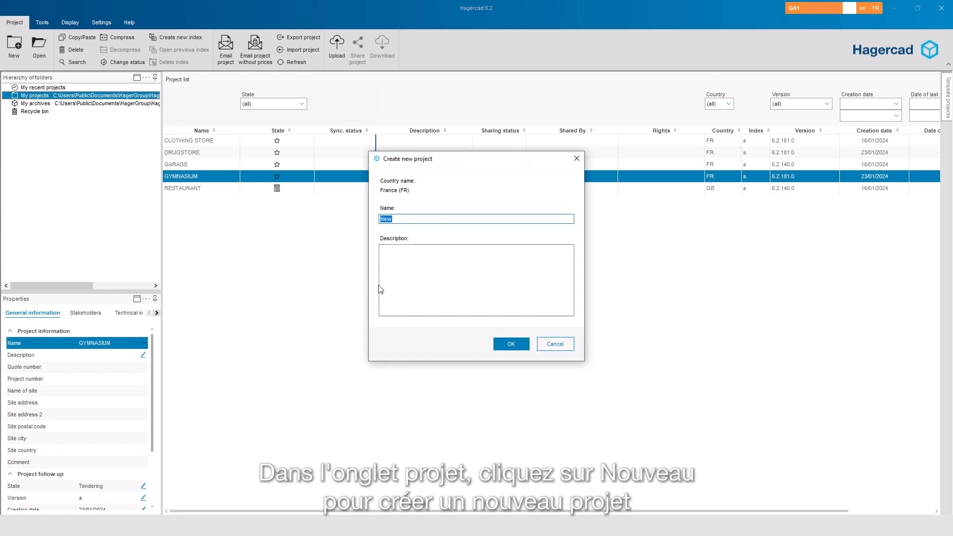
Create a new project named BACKERY and keep the product catalogues pinned open beside its equipment list
type("BACKERY")
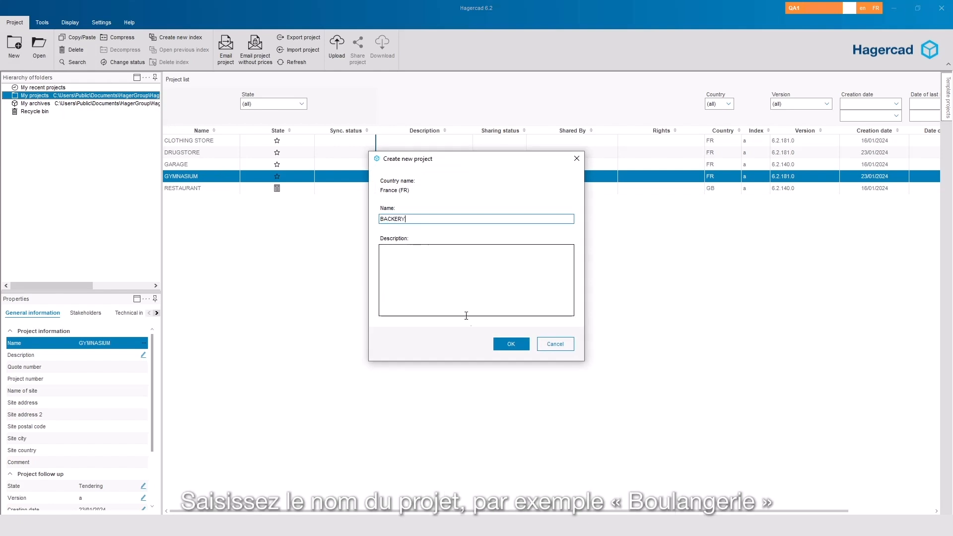
left_click(511, 345)
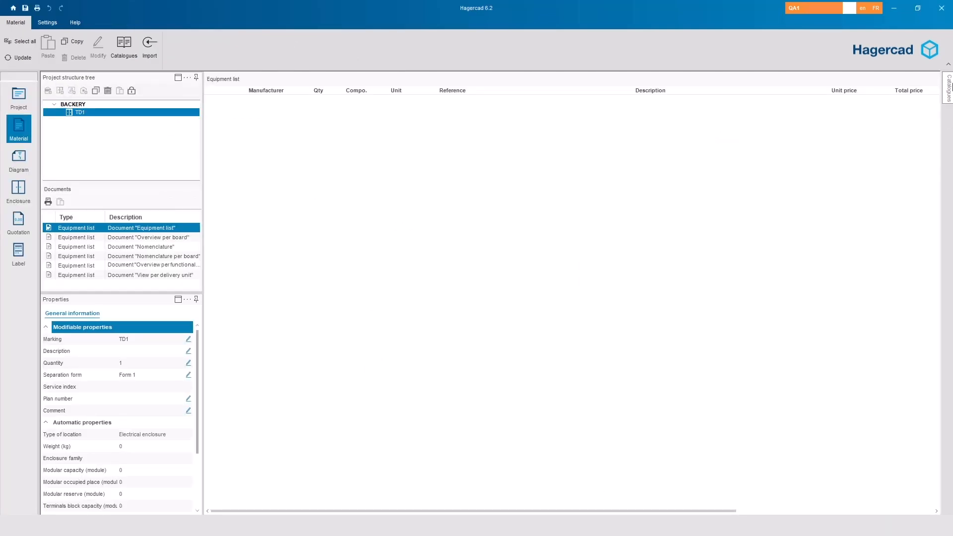
left_click(950, 88)
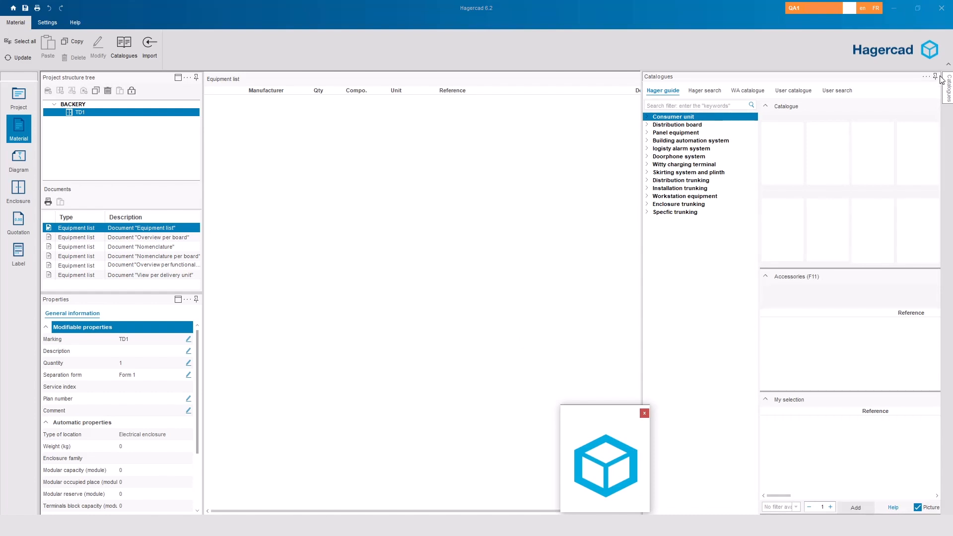
left_click(935, 77)
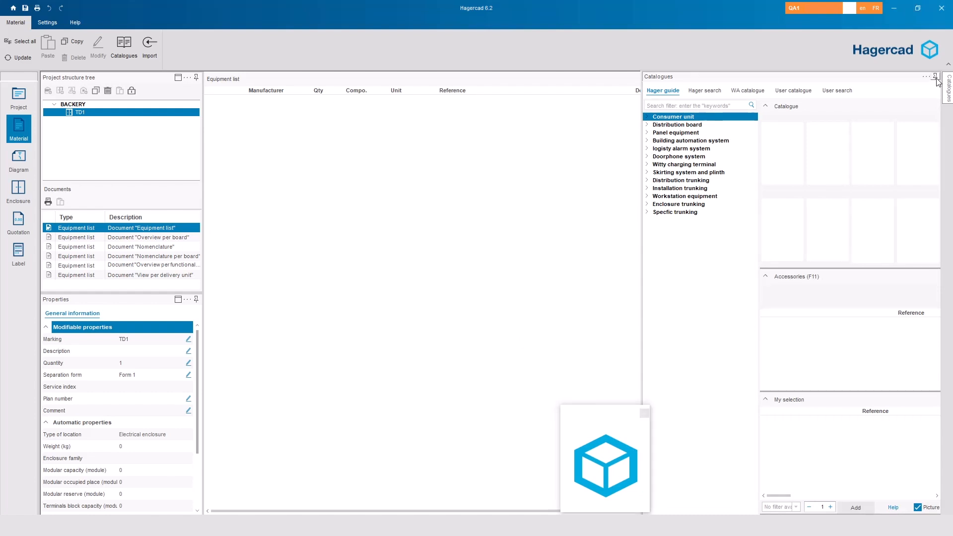
Set the electrical board's marking to MSB and its description to Main Switchboard
left_click(133, 339)
type("MSB")
key("Return")
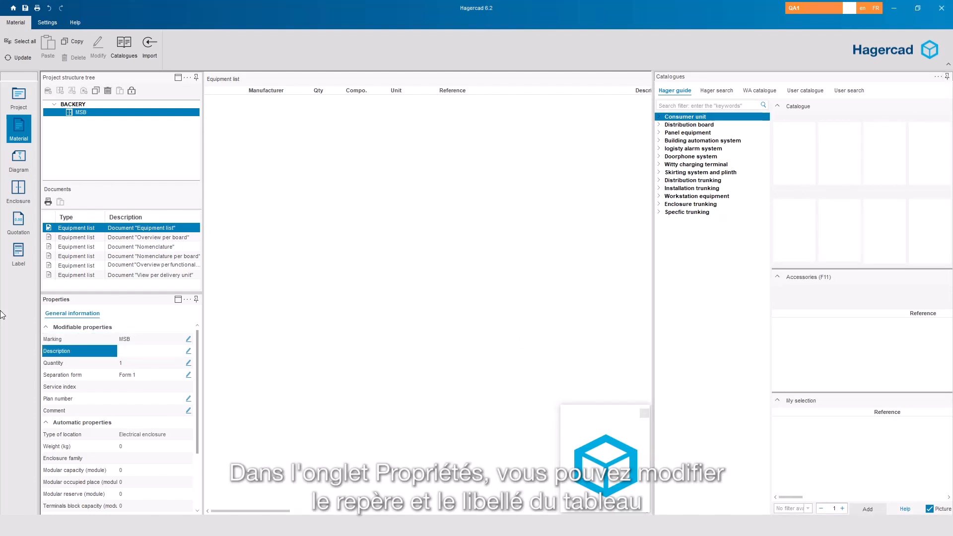
left_click(133, 350)
type("Main Switchboard")
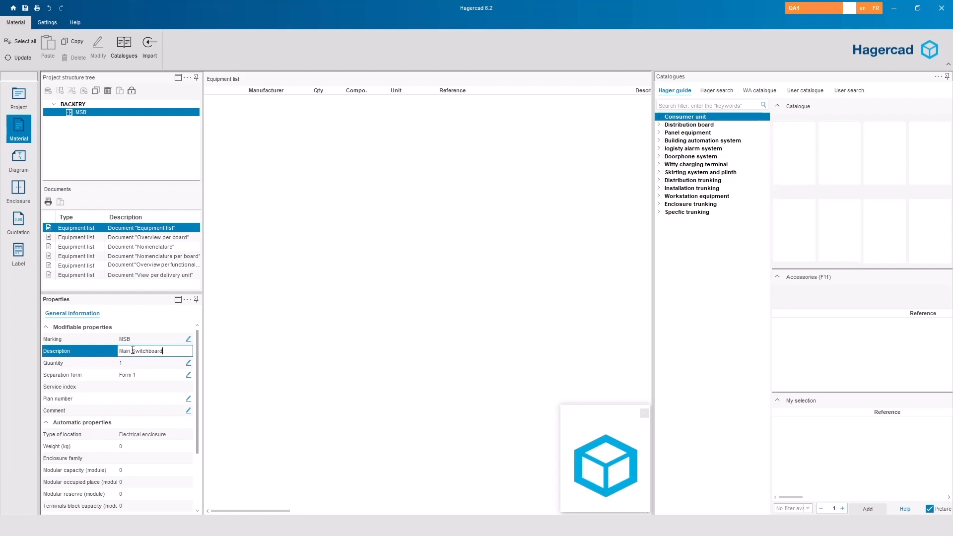
key("Return")
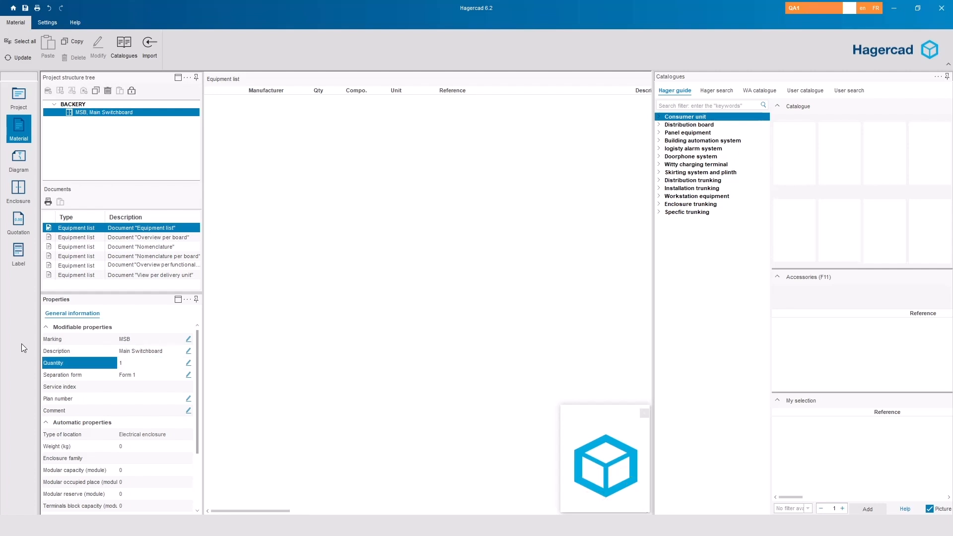
Start an assisted multi-line diagram for the main switchboard and collapse the catalogues to enlarge the diagram table
left_click(19, 158)
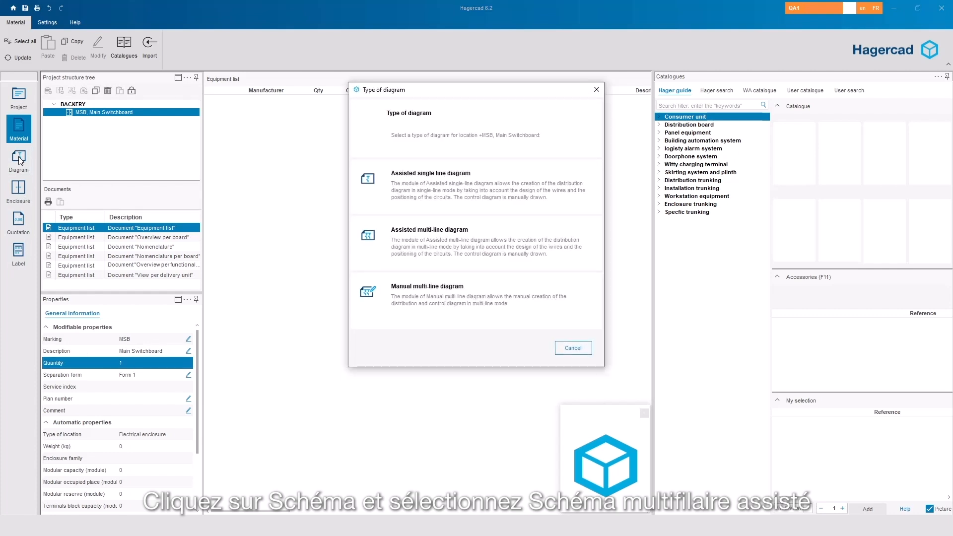
left_click(487, 235)
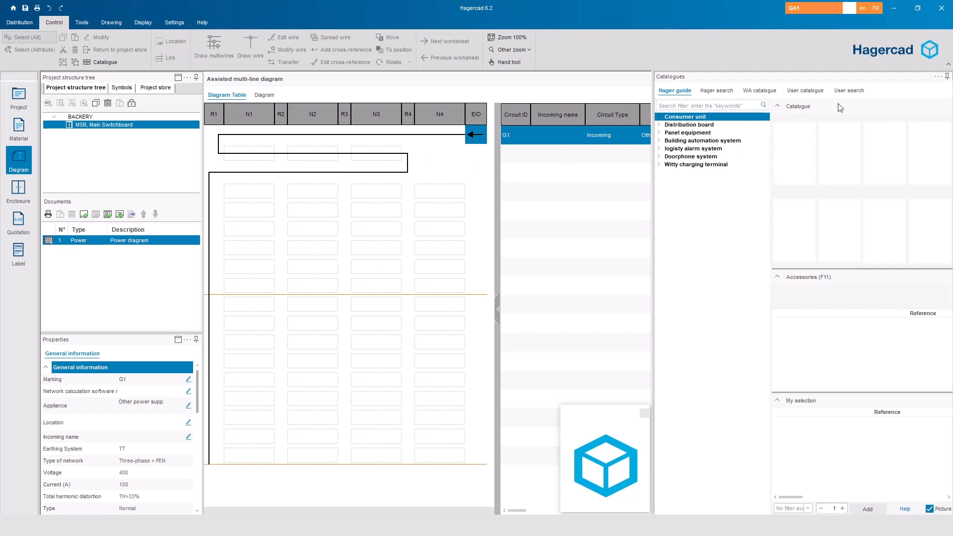
left_click(948, 76)
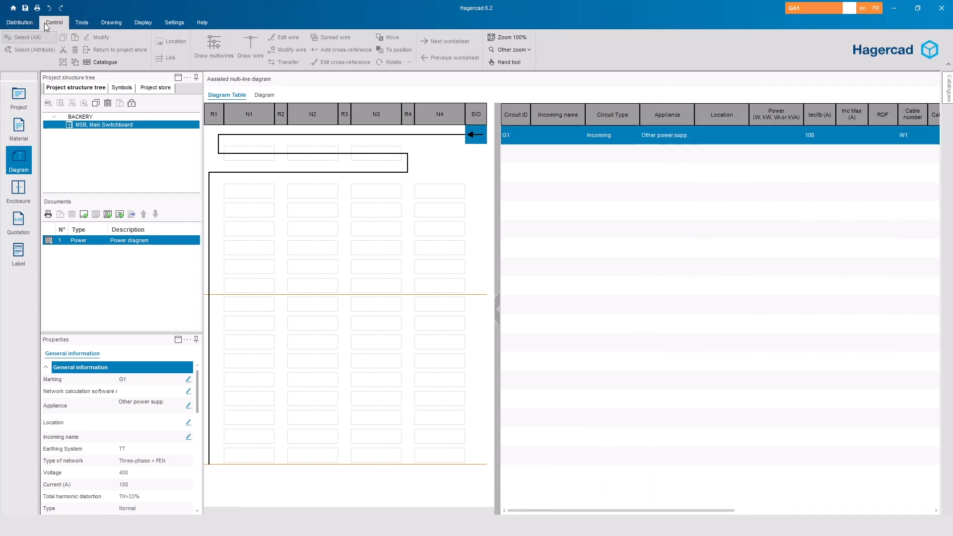
Modify the board's incoming, choosing 1 Non-project location as the normal supply, and proceed to its properties
left_click(20, 23)
left_click(203, 54)
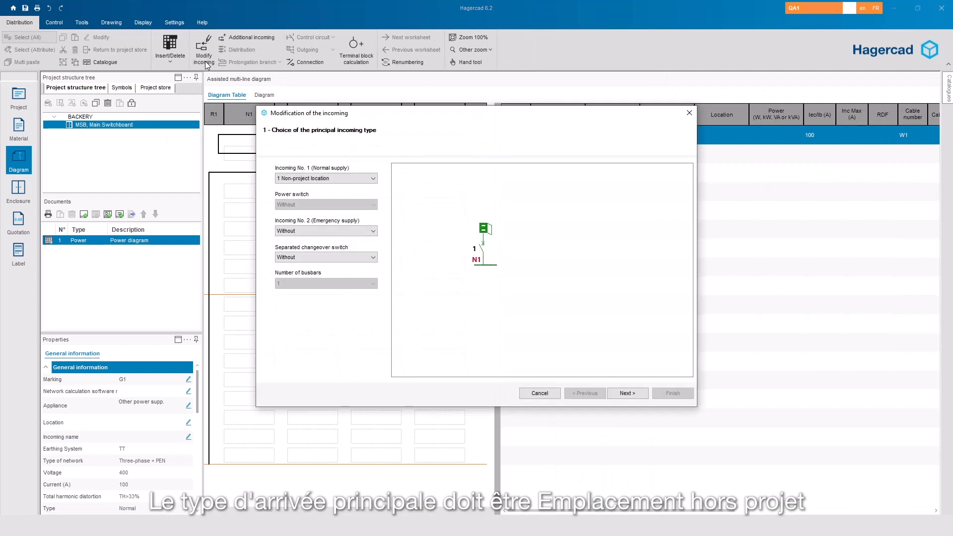
left_click(344, 179)
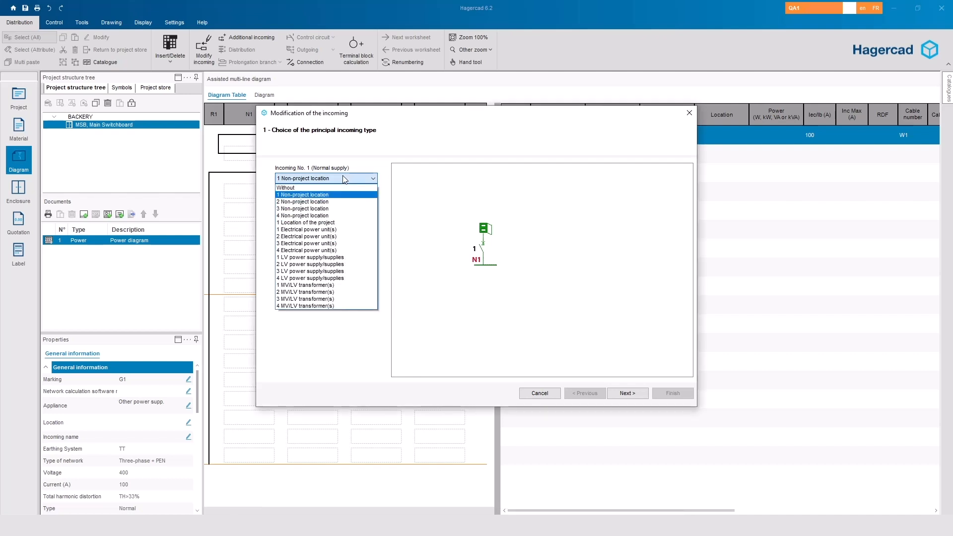
left_click(320, 194)
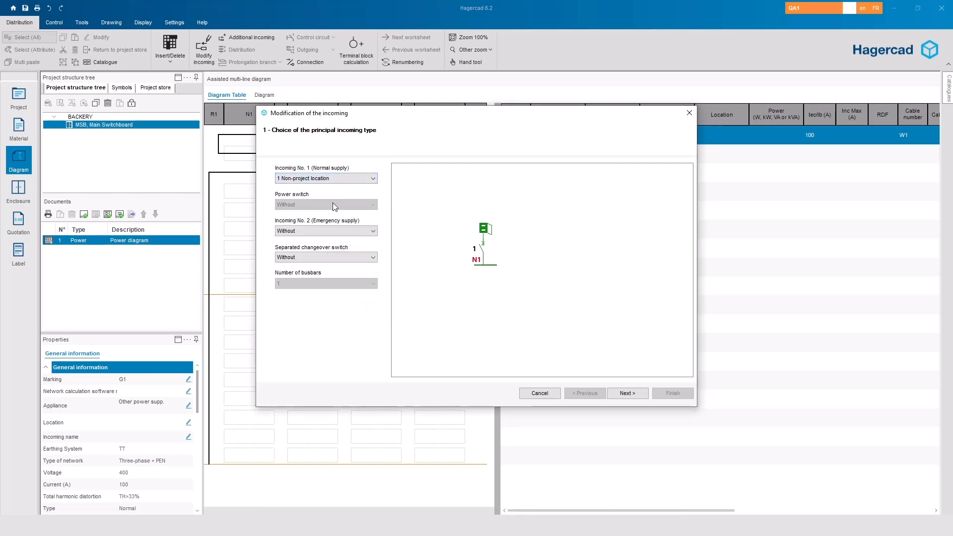
left_click(628, 393)
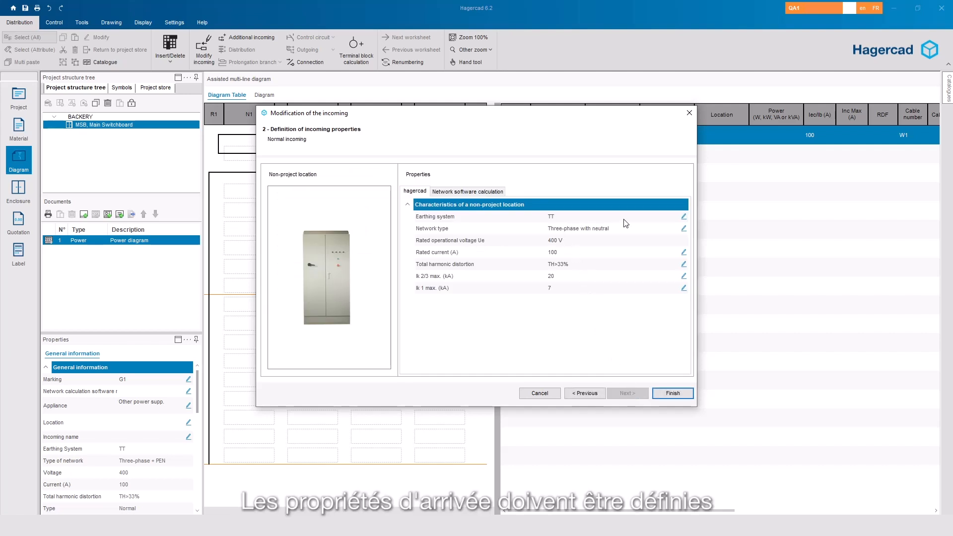
Set the incoming's earthing system to TN-S and its network type to three-phase with neutral
left_click(686, 217)
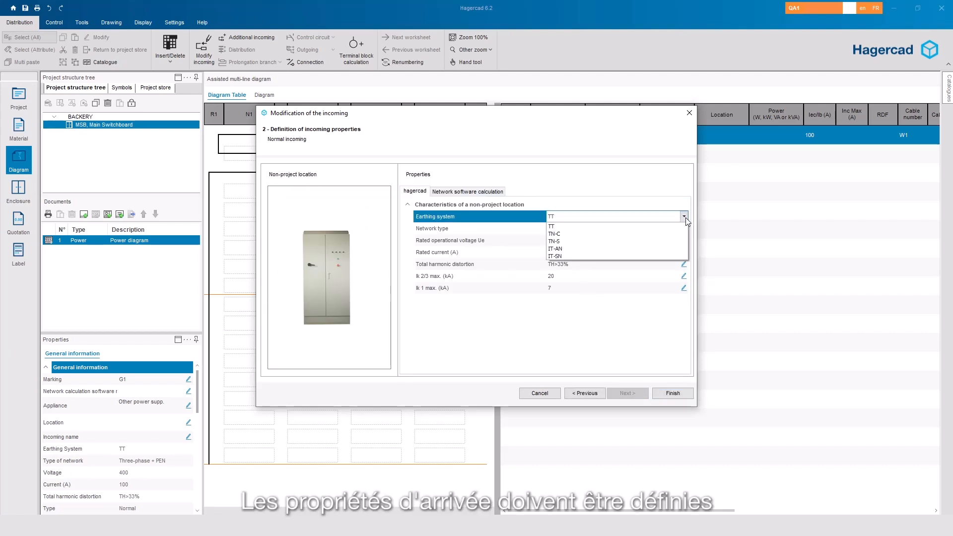
left_click(656, 242)
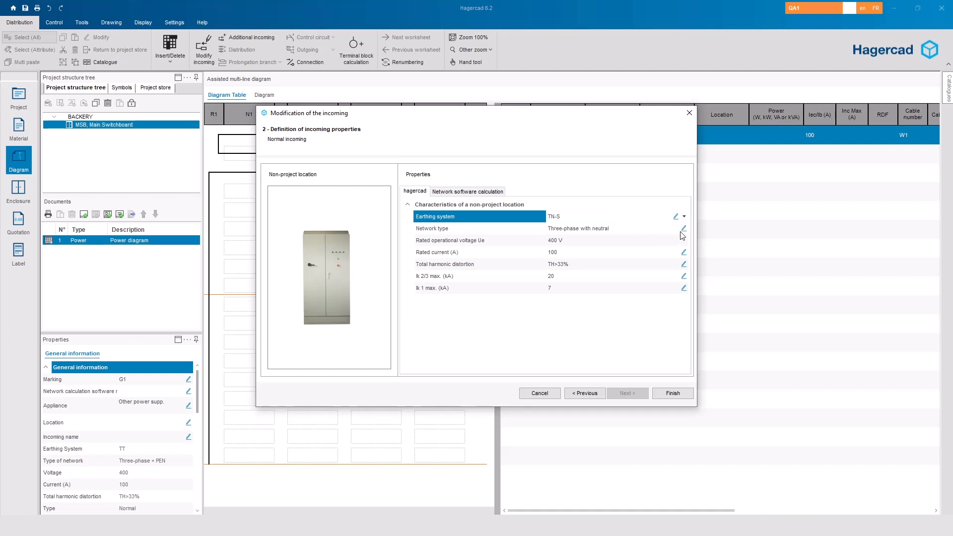
left_click(684, 230)
left_click(670, 240)
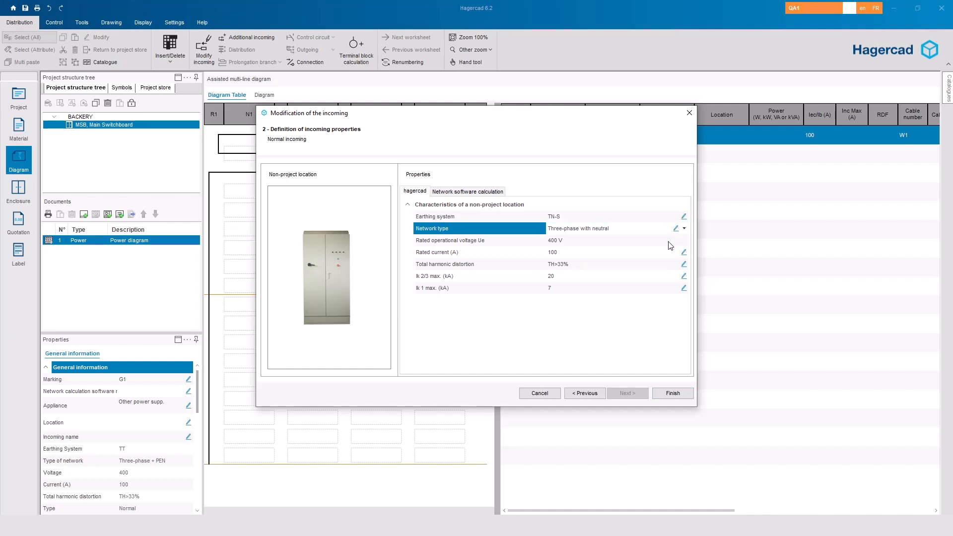
Set the incoming's rated current to 250 A, Ik 2/3 max. to 12 kA, update Ik 1 max., and finish the modification
left_click(636, 256)
type("250")
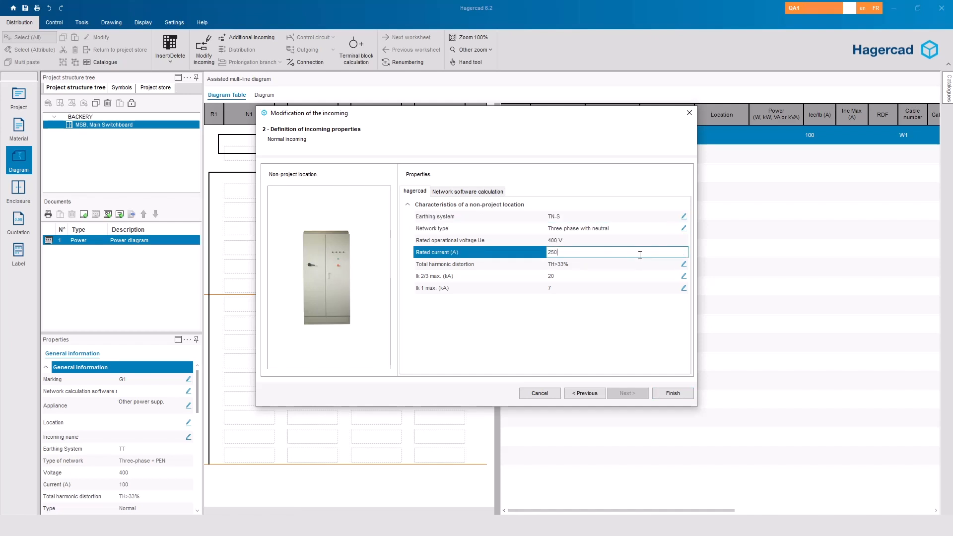
left_click(592, 278)
key("BackSpace")
type("12")
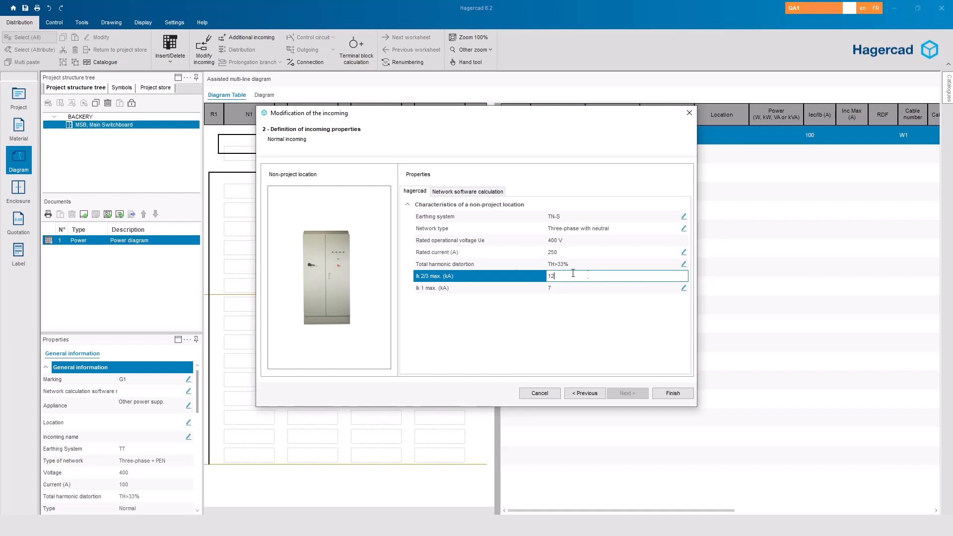
left_click(579, 288)
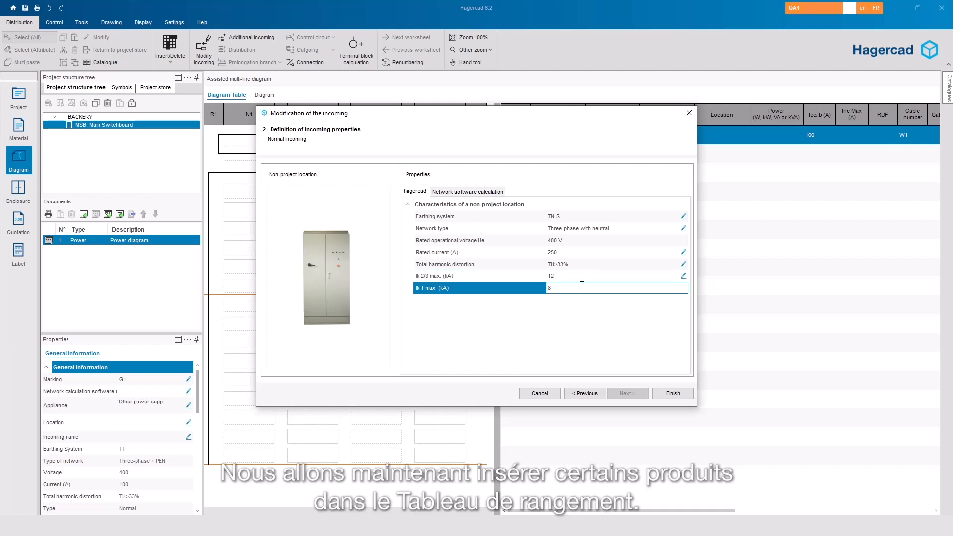
left_click(673, 392)
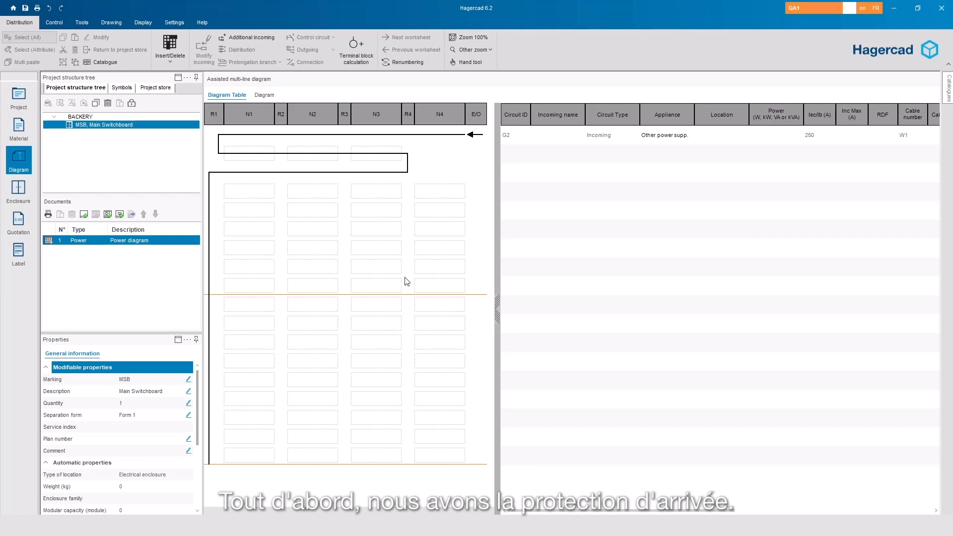
Choose a 250 A MCCB from the protection / power cut-off catalogue: P250 frame, 50 kA, LSI trip unit, 4P, front connection
left_click(949, 89)
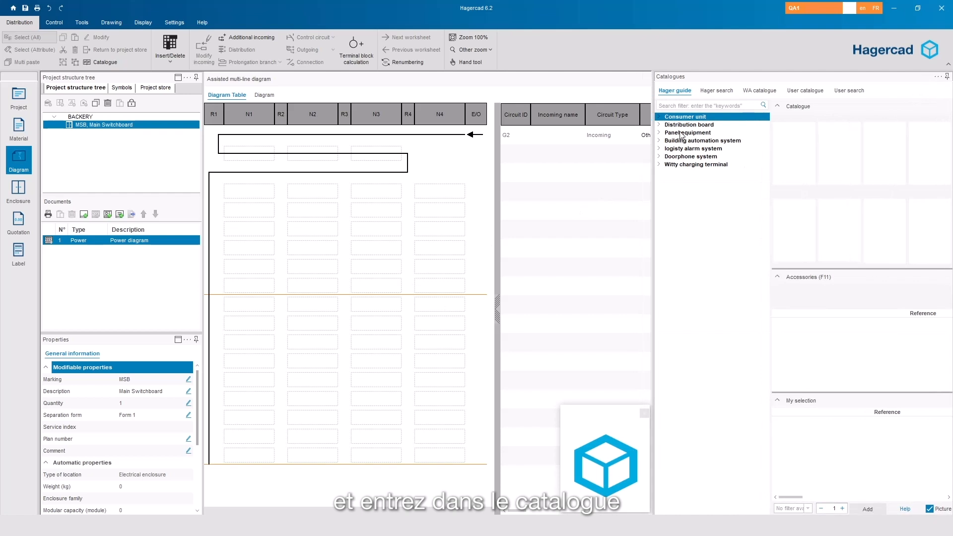
left_click(660, 132)
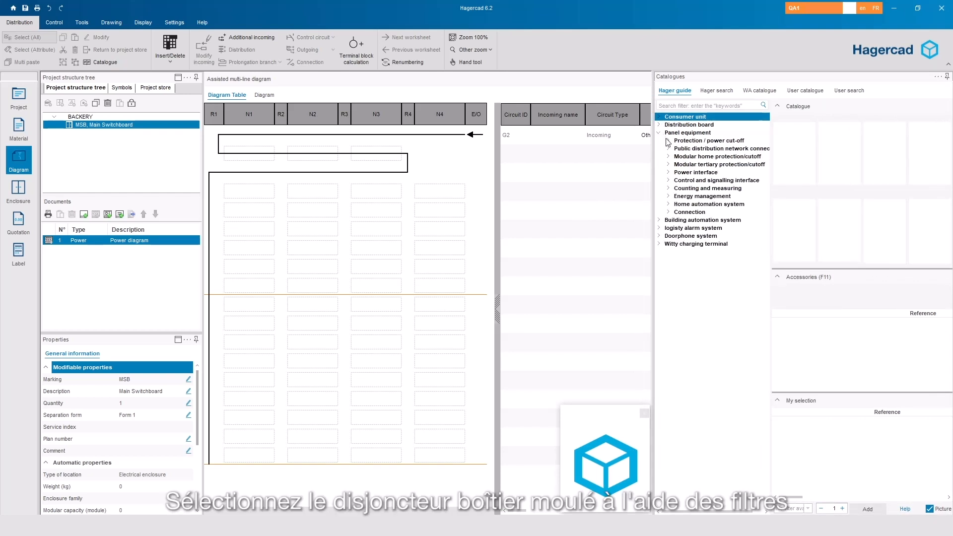
left_click(669, 142)
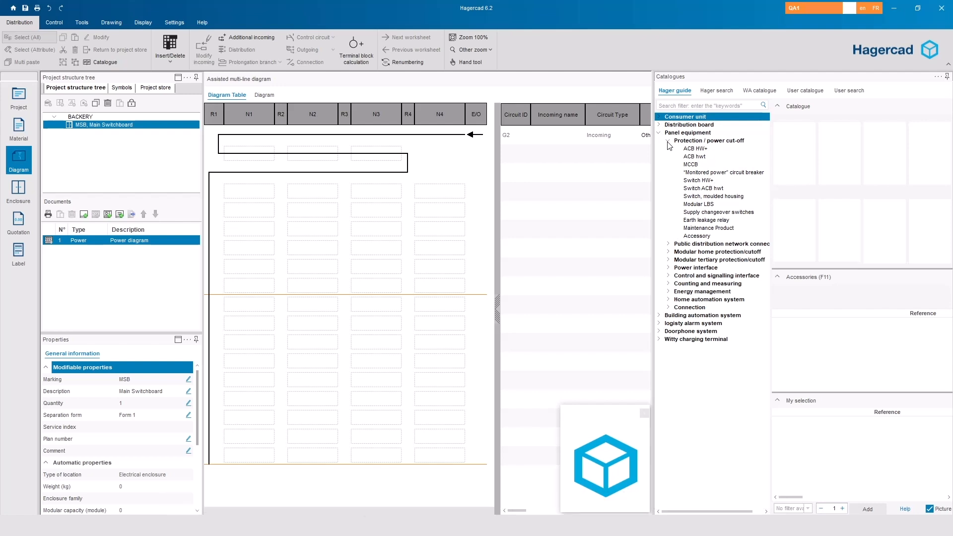
left_click(691, 163)
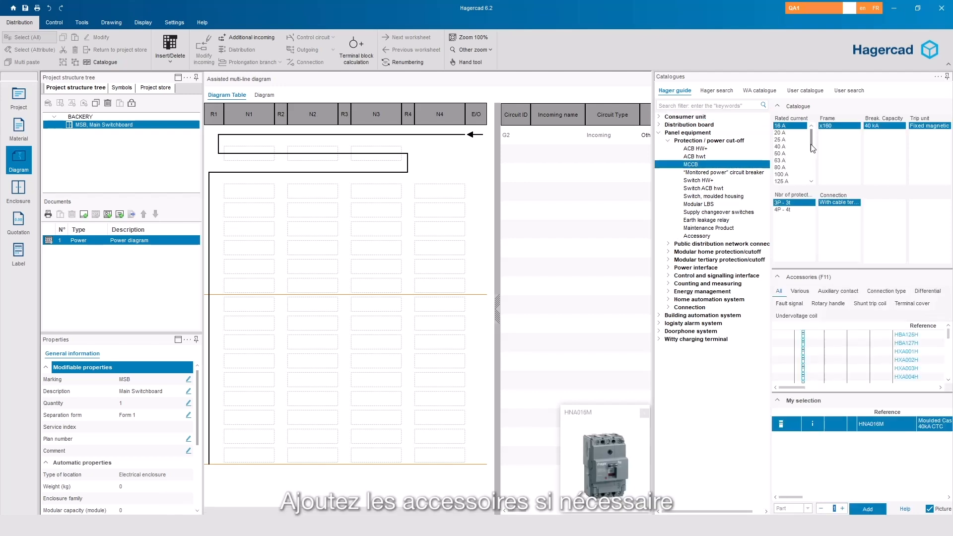
scroll(805, 182, "down", 1)
left_click(789, 174)
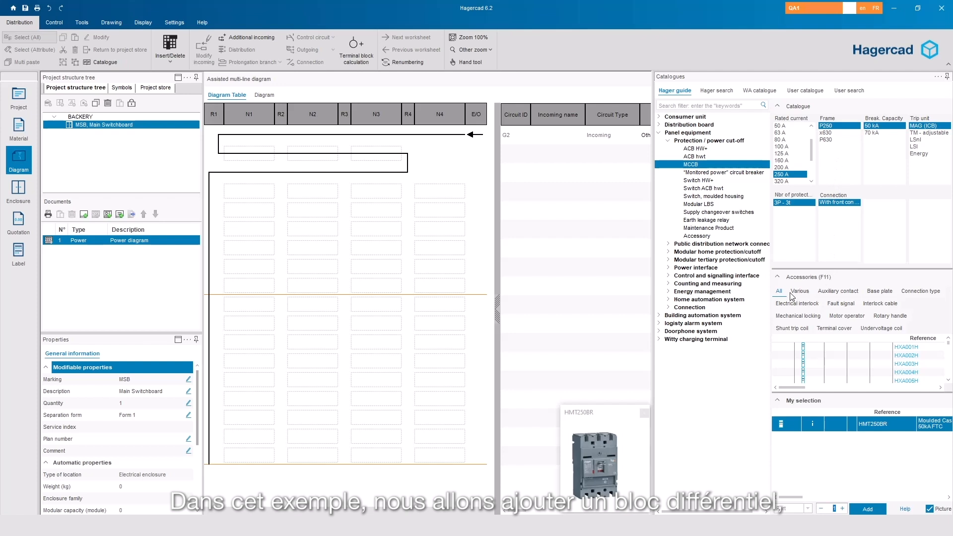
left_click_drag(771, 298, 571, 299)
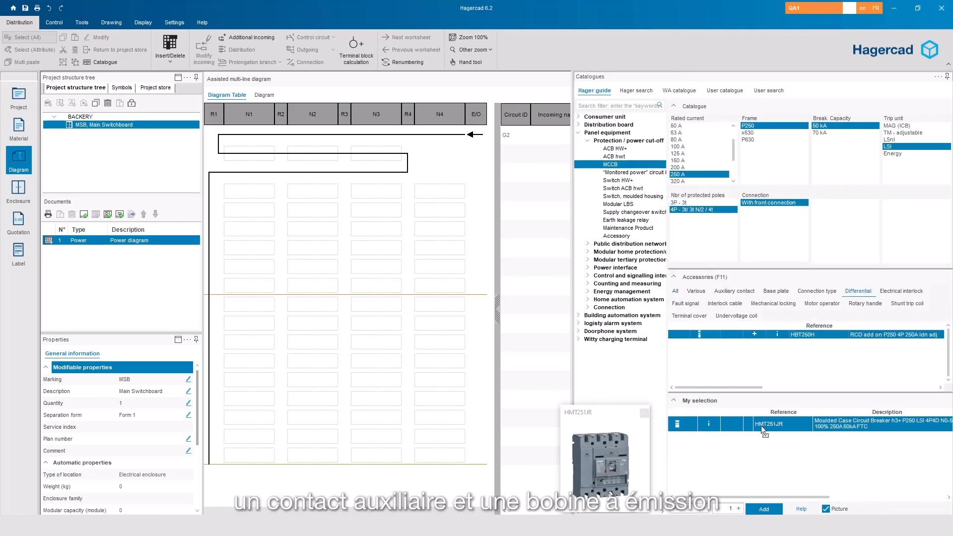
Add the HBT250H differential block and the HXA021H auxiliary contact as accessories of the selected circuit breaker
left_click(755, 334)
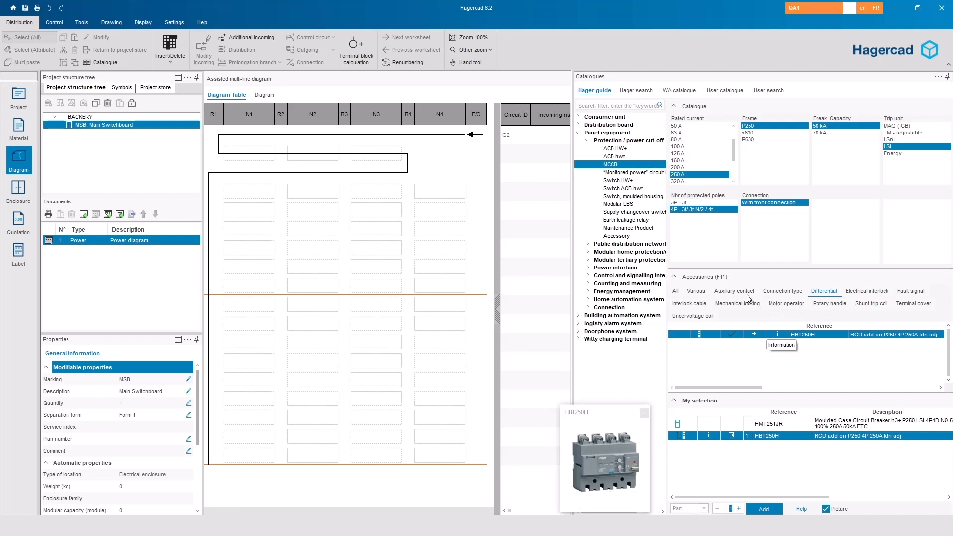
left_click(741, 292)
left_click(755, 334)
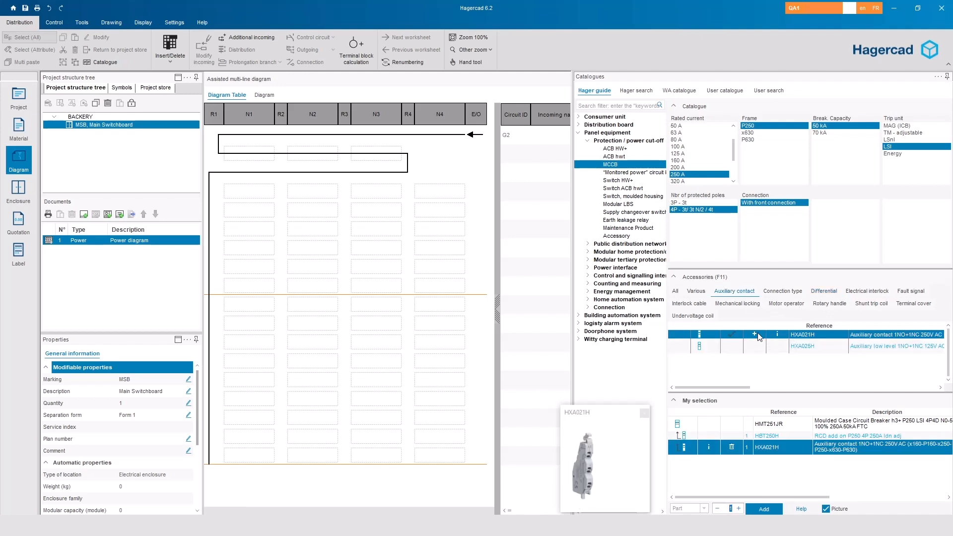
Use the HXA004H 200-240V AC shunt trip instead of the 24V DC one, and add the complete breaker selection to the project
left_click(867, 305)
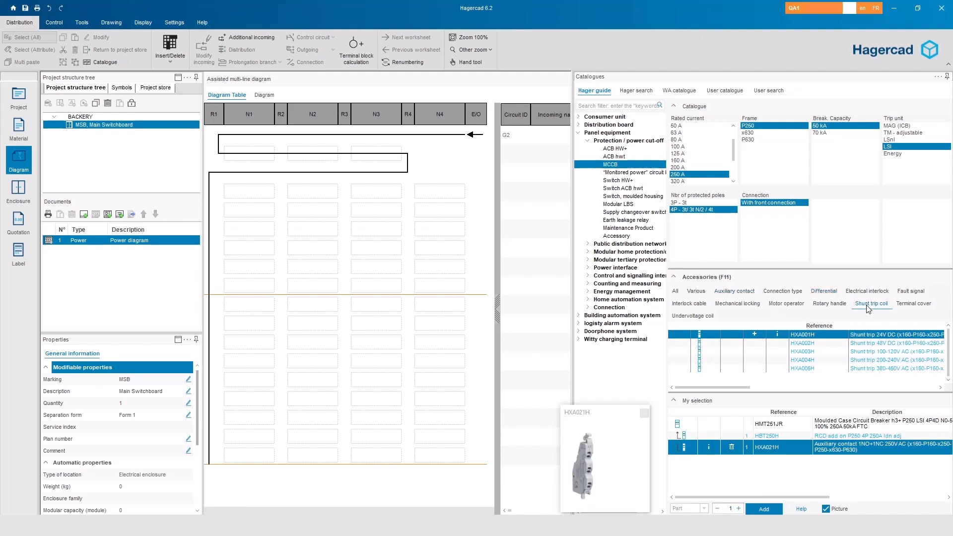
left_click(755, 335)
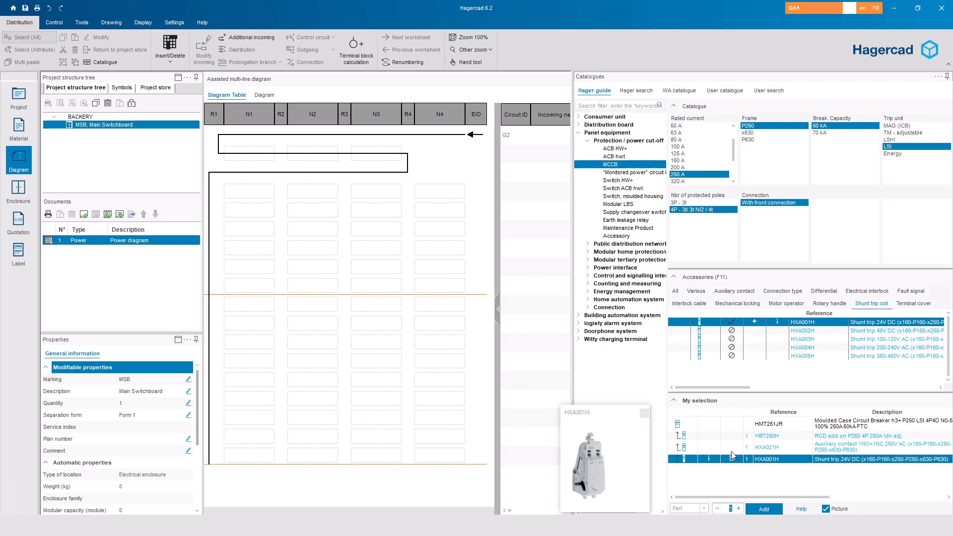
left_click(732, 457)
left_click(755, 348)
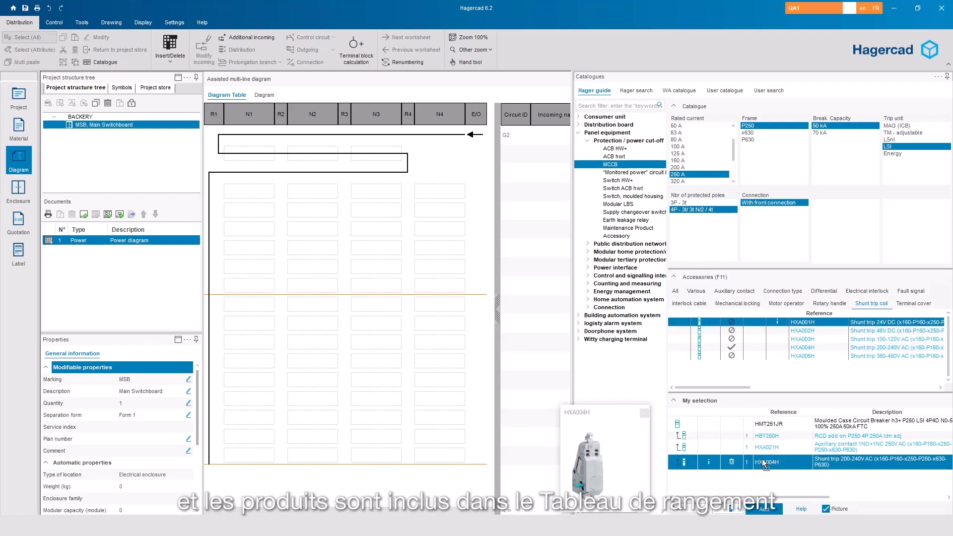
left_click(769, 509)
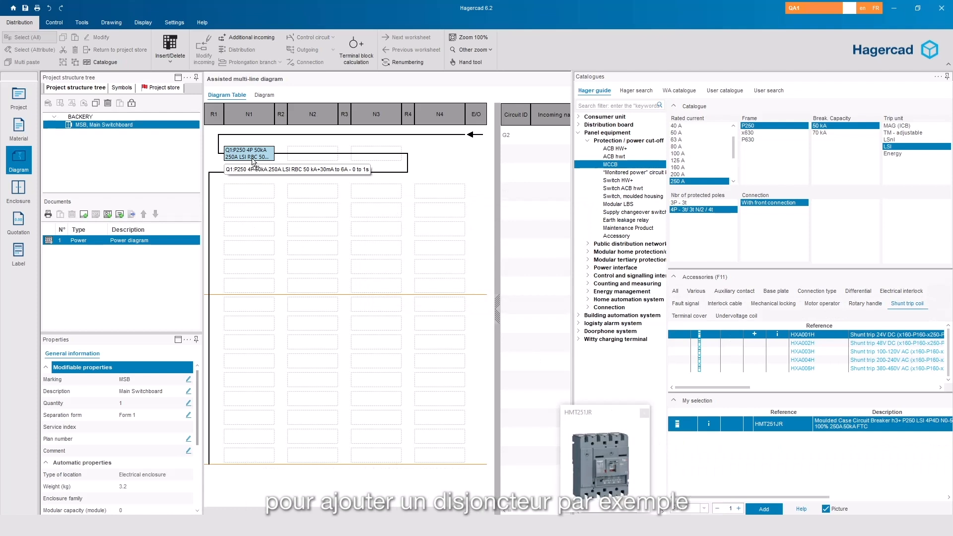
Insert an empty line above the Q1 incoming circuit breaker in the diagram table
right_click(248, 160)
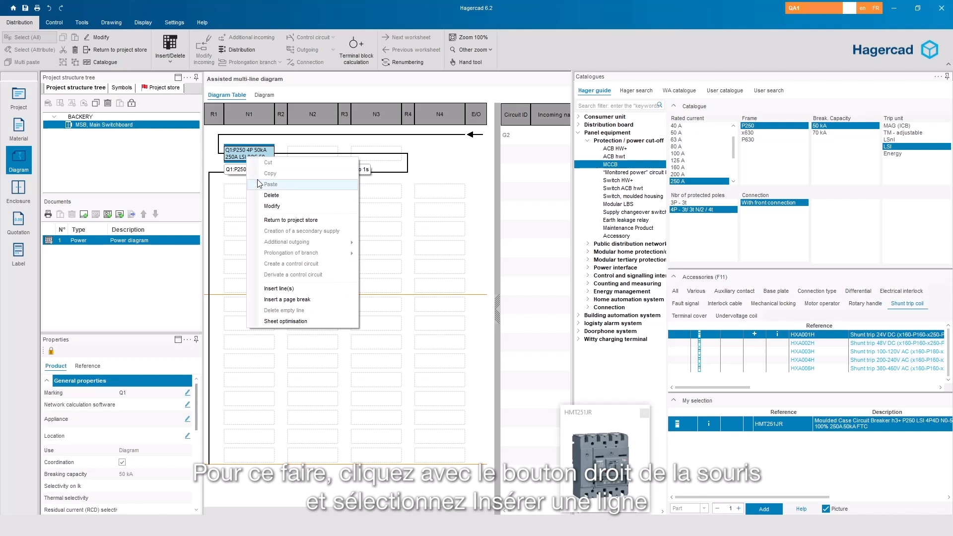
left_click(278, 289)
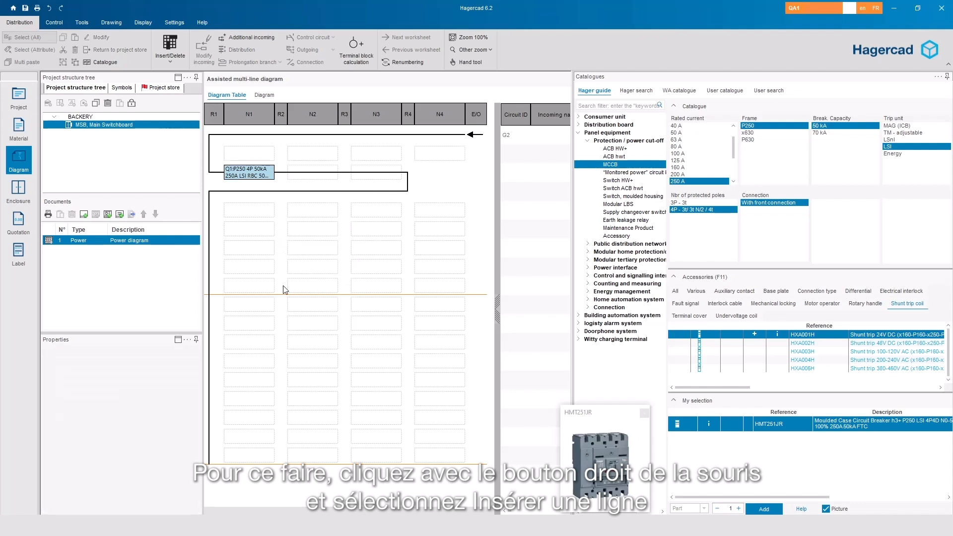
For the empty N1 cell above Q1, choose a modular tertiary miniature circuit breaker: [6kA] - 10 kA, 2P, 2 A, curve C
left_click(244, 154)
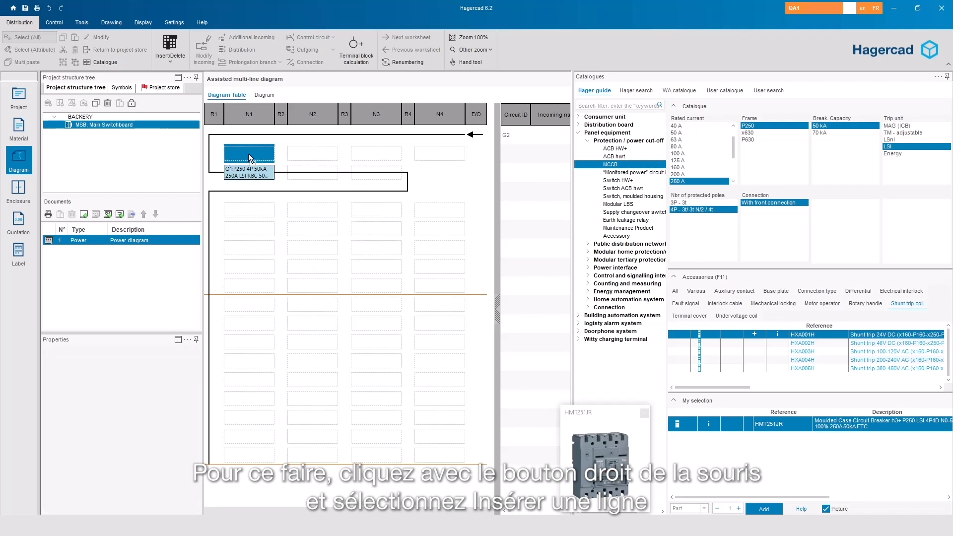
left_click(589, 260)
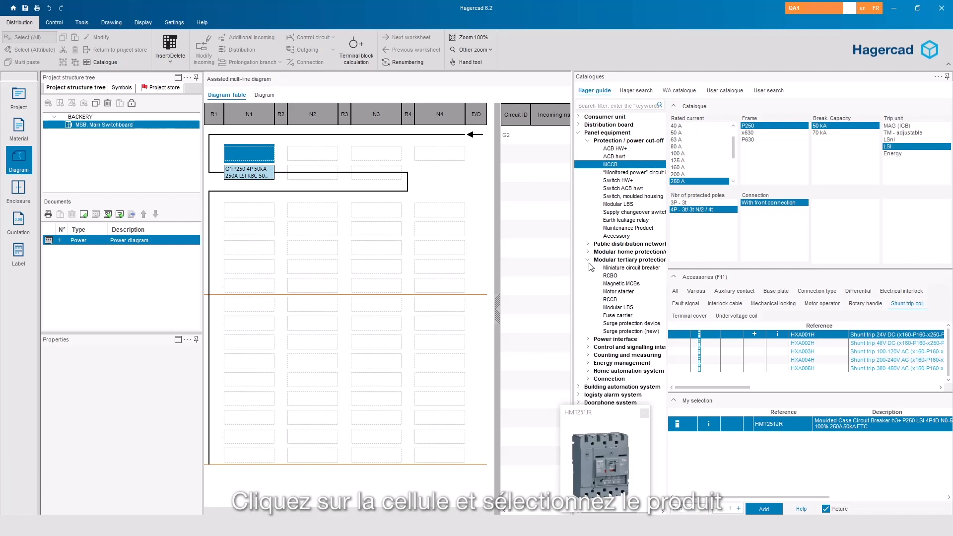
left_click(607, 269)
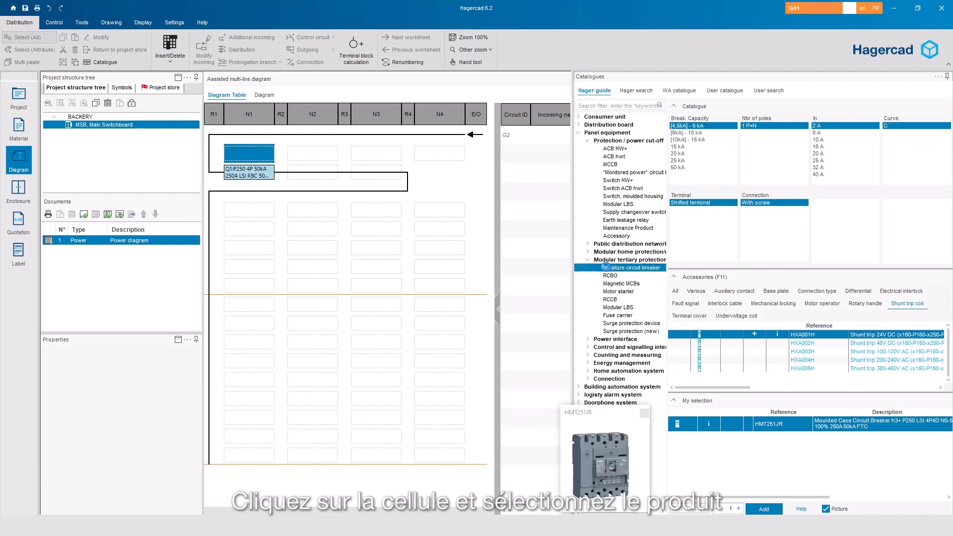
left_click(689, 133)
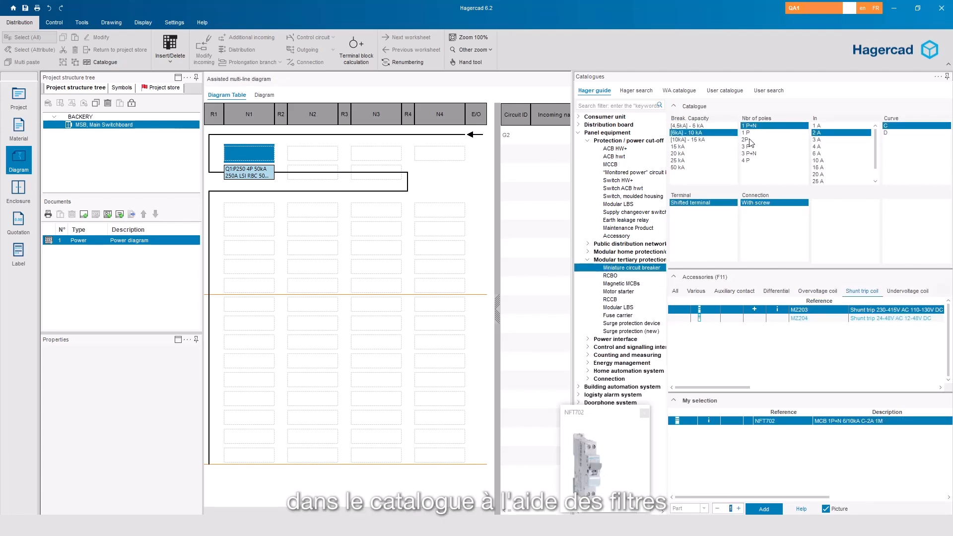
left_click(749, 140)
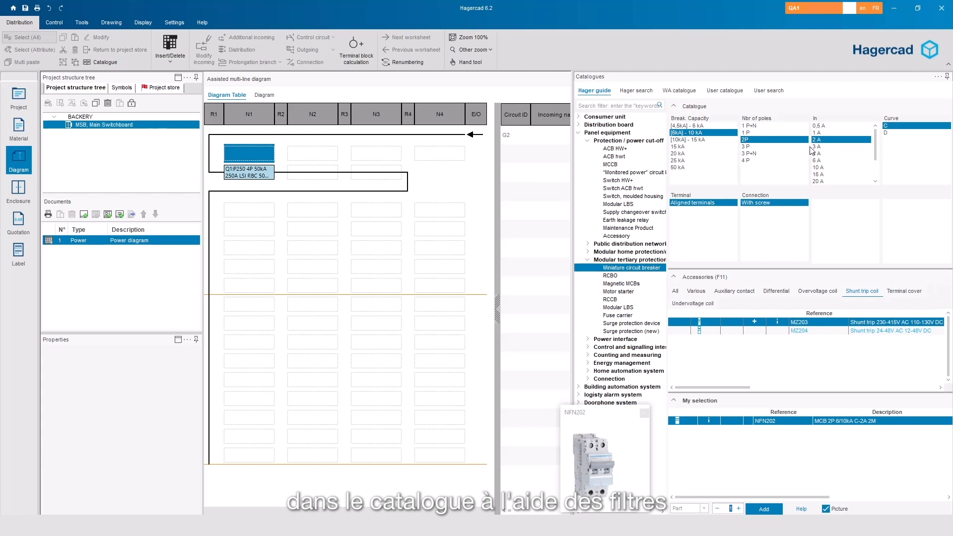
Add the BF225 earth leakage add-on block as a differential accessory and insert the 2P breaker selection above Q1
left_click(771, 294)
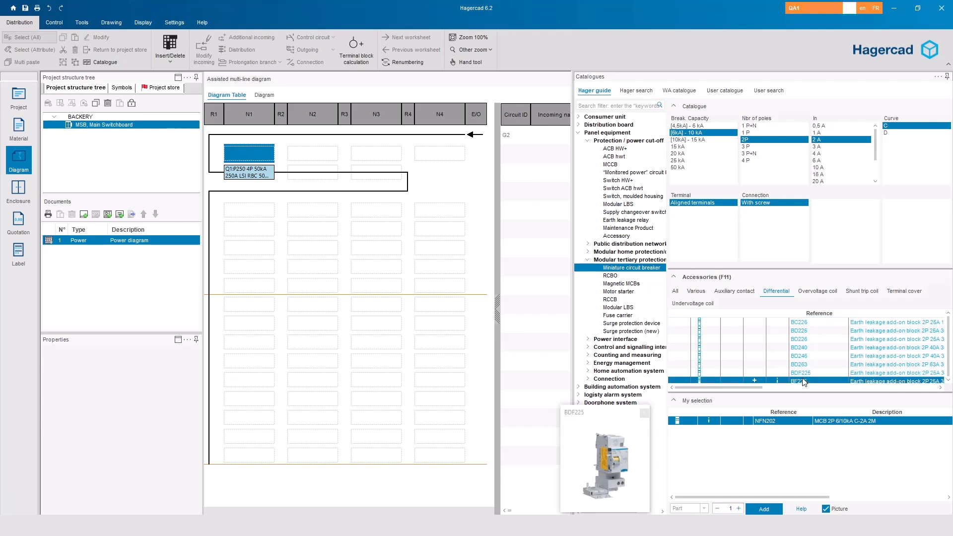
left_click(755, 381)
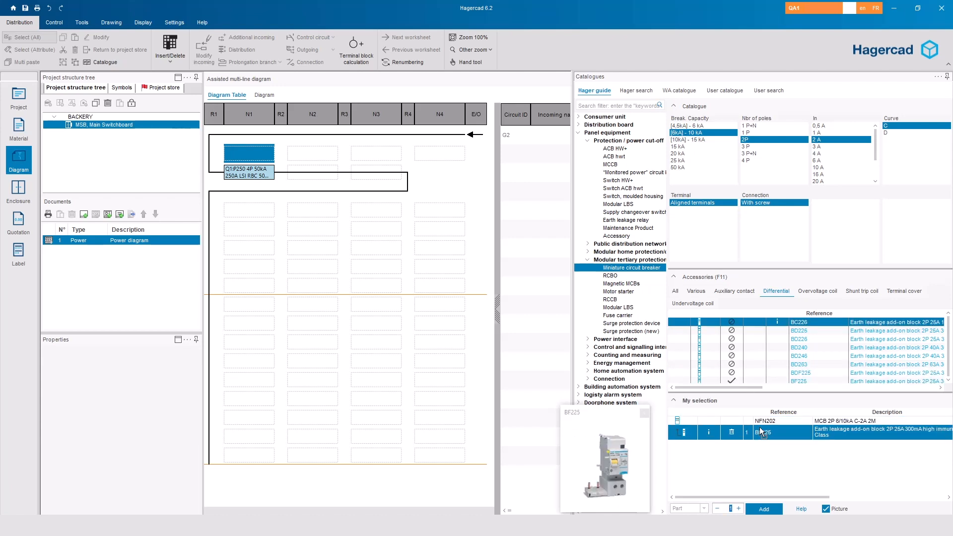
left_click(764, 510)
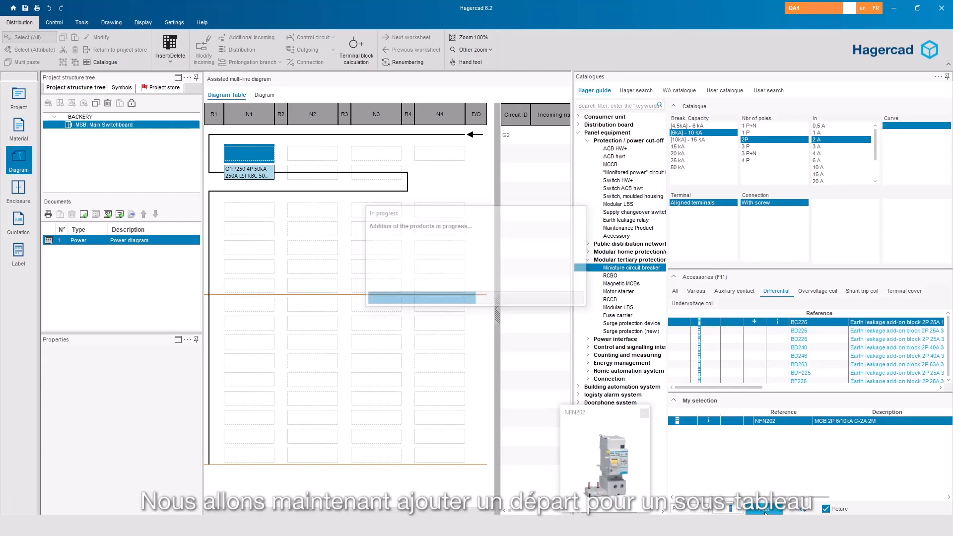
For the first free N1 cell below Q1, choose a 4P moulded case circuit breaker symbol from the Hager protection and power cut-off symbols
left_click(253, 213)
left_click(122, 89)
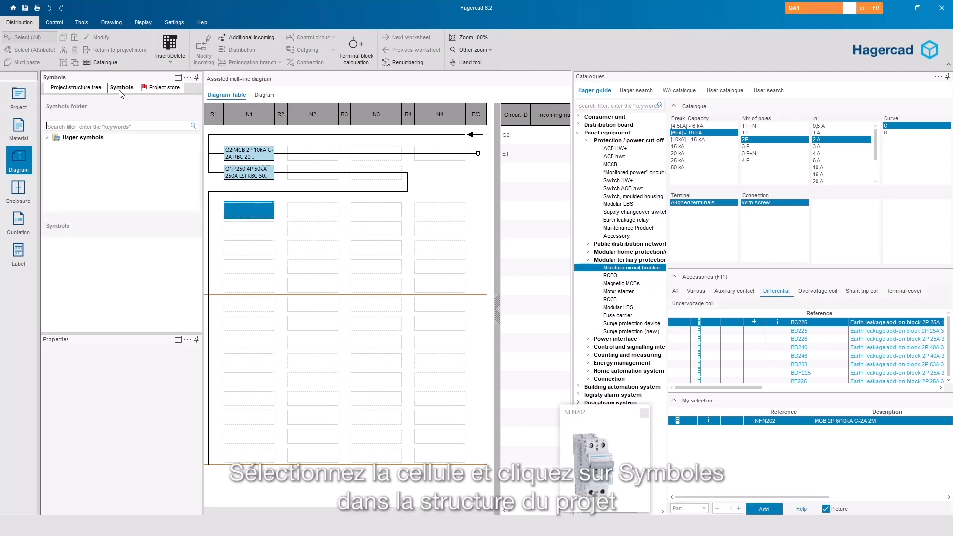
left_click(48, 138)
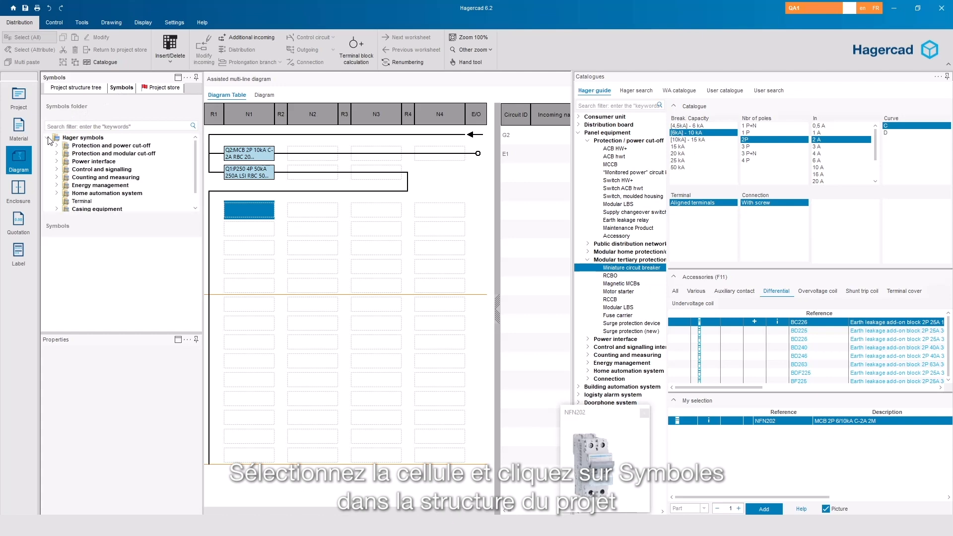
left_click(57, 146)
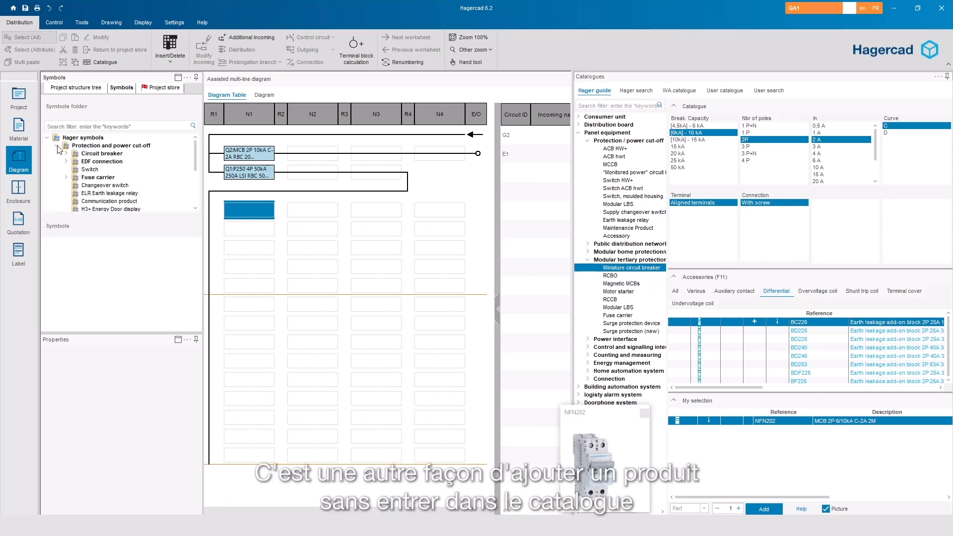
left_click(86, 156)
double_click(87, 158)
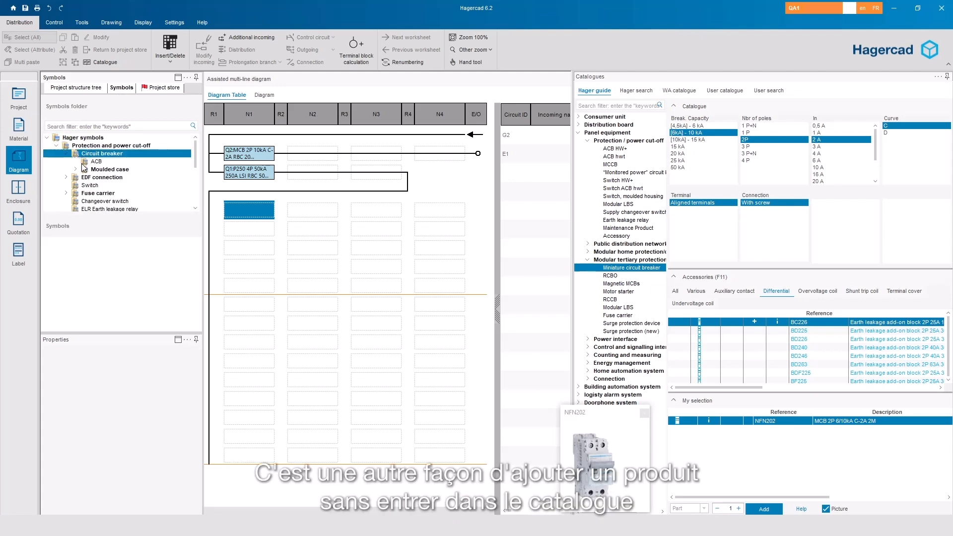
left_click(95, 170)
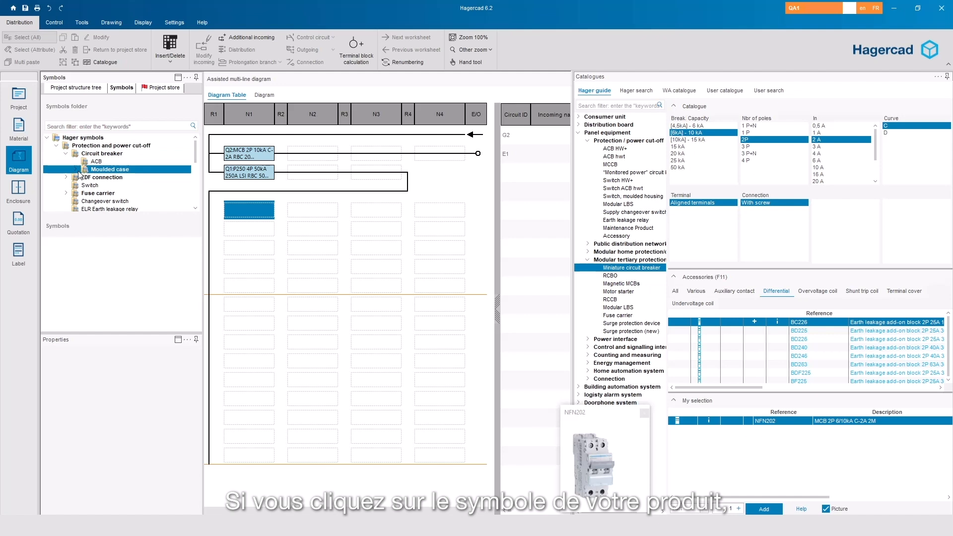
left_click(75, 171)
left_click(101, 185)
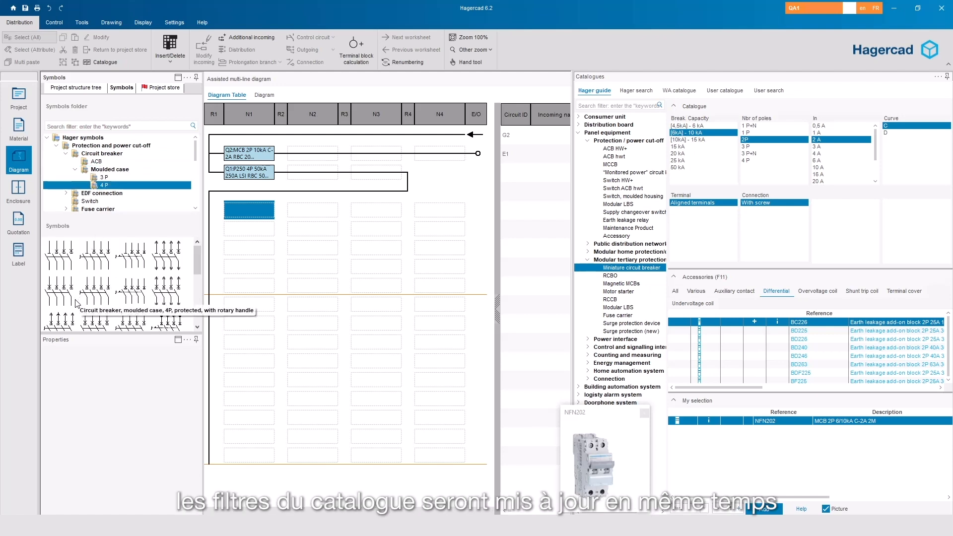
left_click(53, 291)
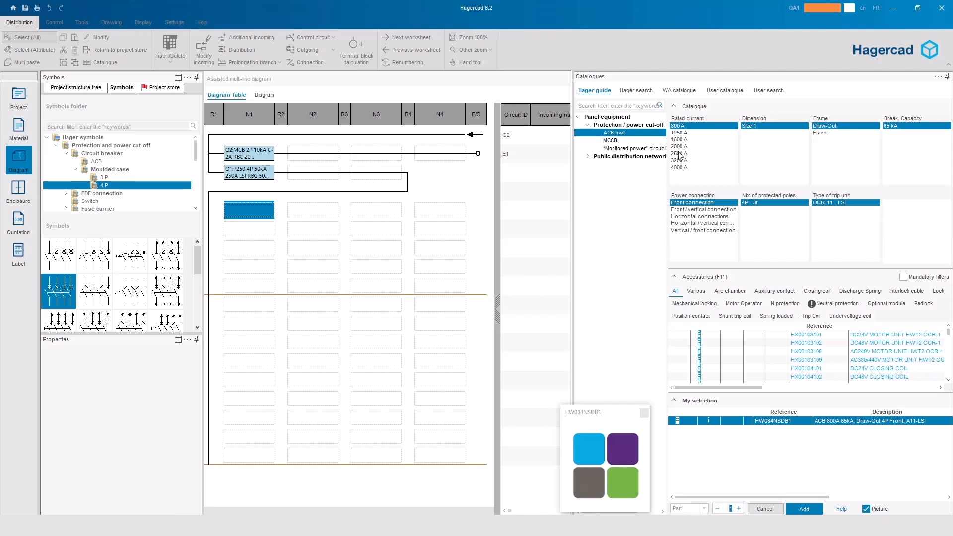
Configure the symbol's product as a 160 A MCCB with P160 frame, 25 kA and adjustable TM trip unit, and add it to the diagram
left_click(618, 142)
left_click(688, 141)
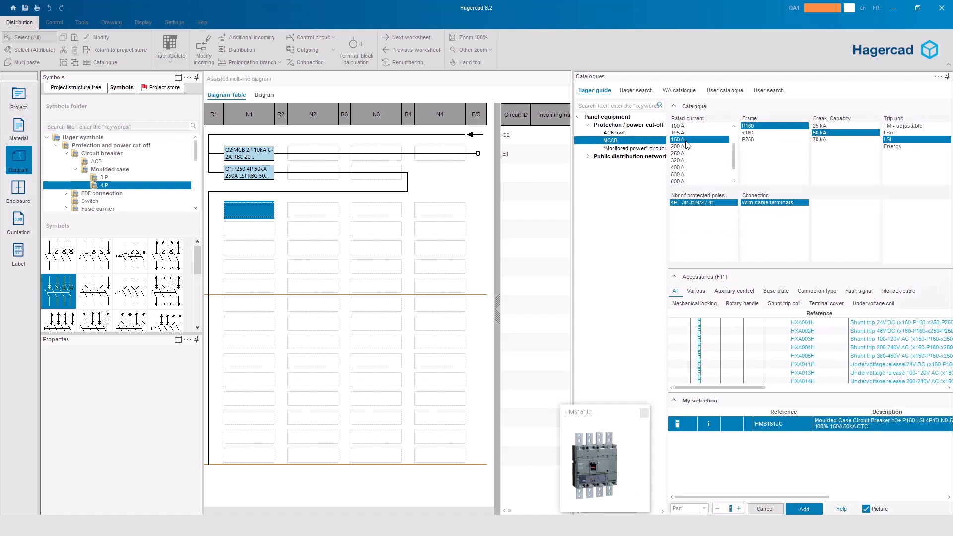
left_click(820, 126)
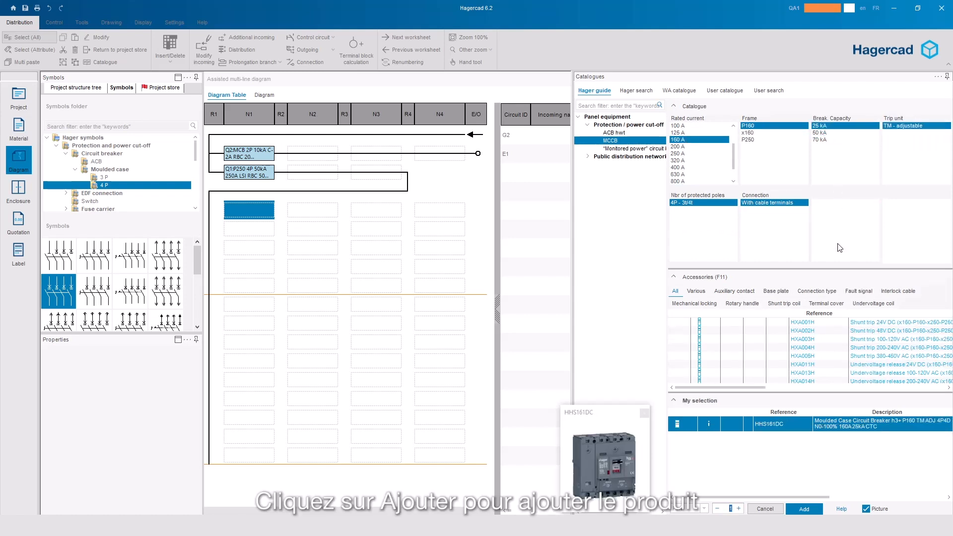
left_click(805, 509)
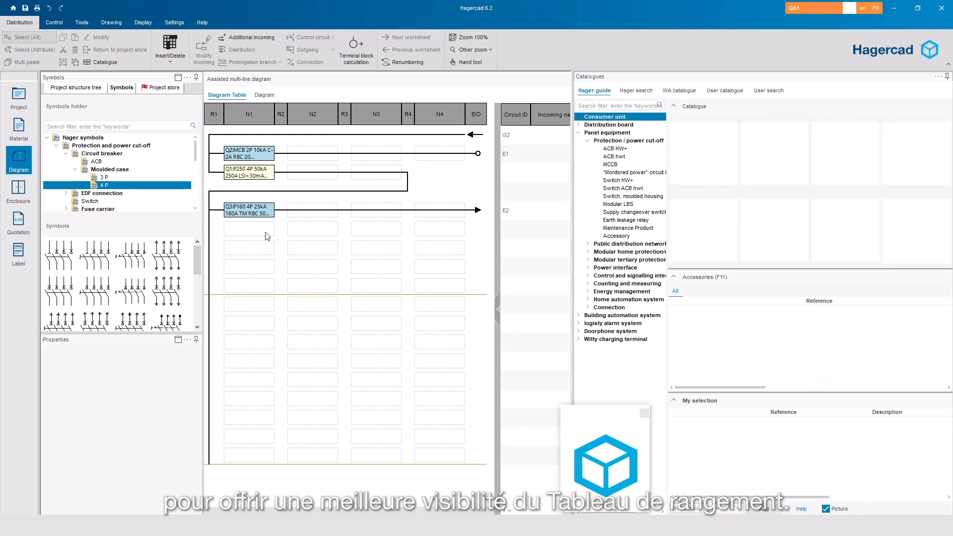
Collapse the catalogue to reveal the circuit table and set circuit E2's type to Distribution panel
left_click(947, 77)
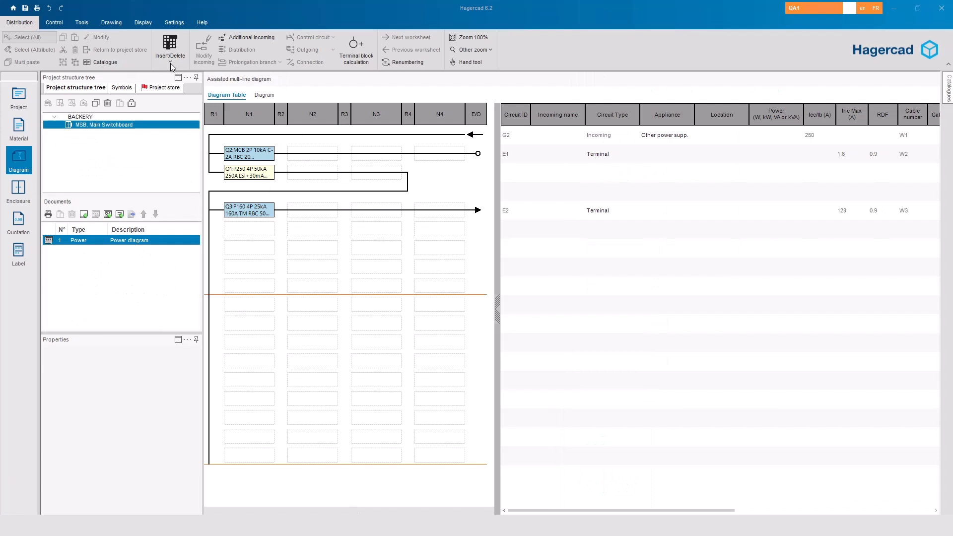
left_click(600, 215)
left_click(618, 231)
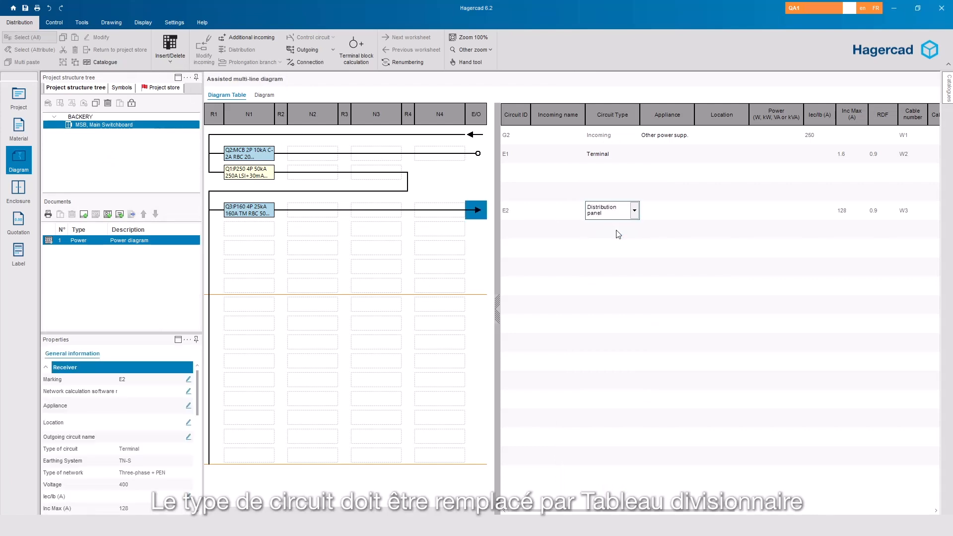
left_click(618, 232)
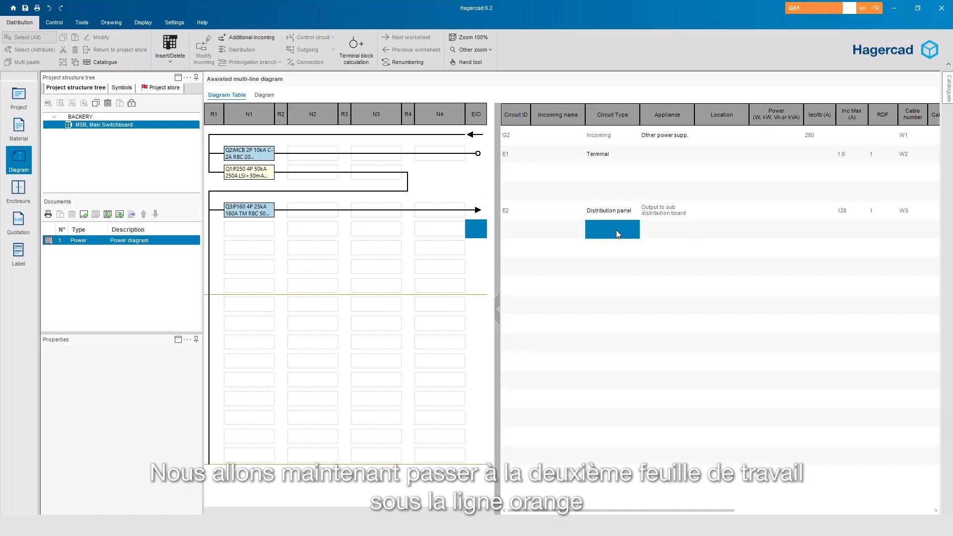
For the first N1 cell below the orange line, choose a miniature circuit breaker from the catalogue: [10kA] - 15 kA, 4P, 25 A, curve C
left_click(243, 309)
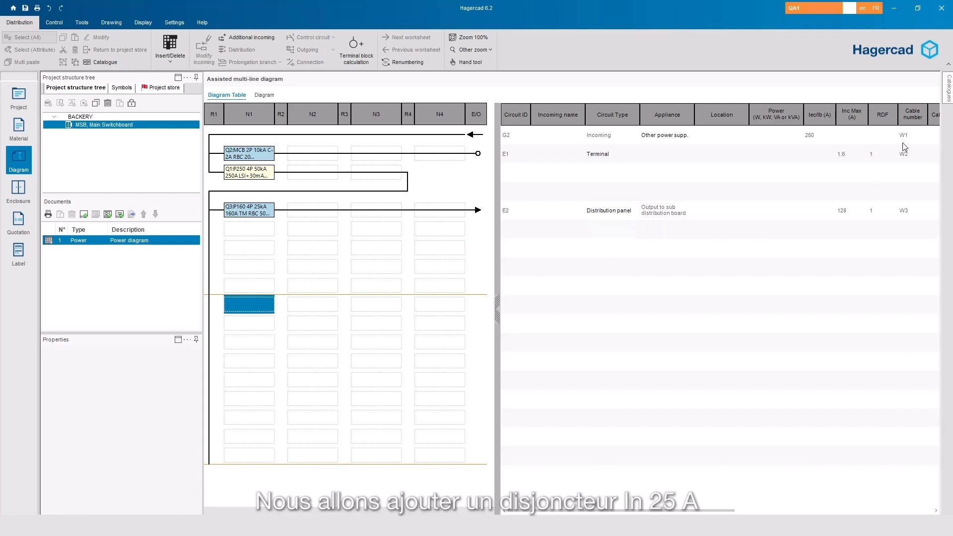
left_click(949, 95)
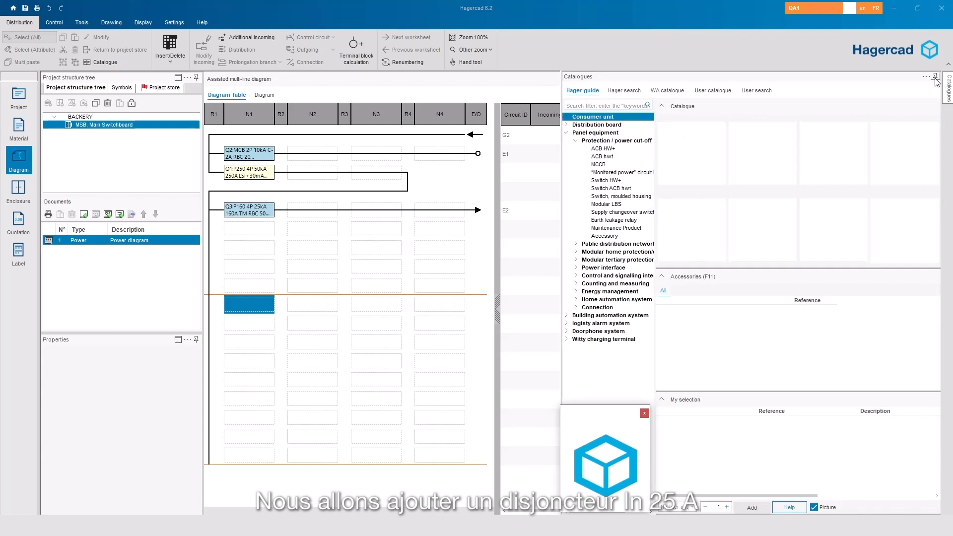
left_click(935, 76)
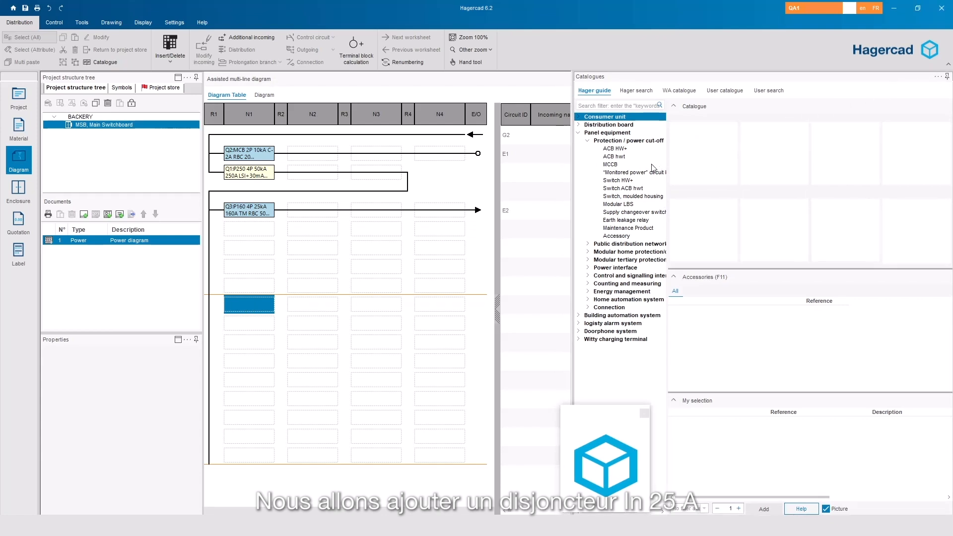
left_click(588, 140)
left_click(589, 164)
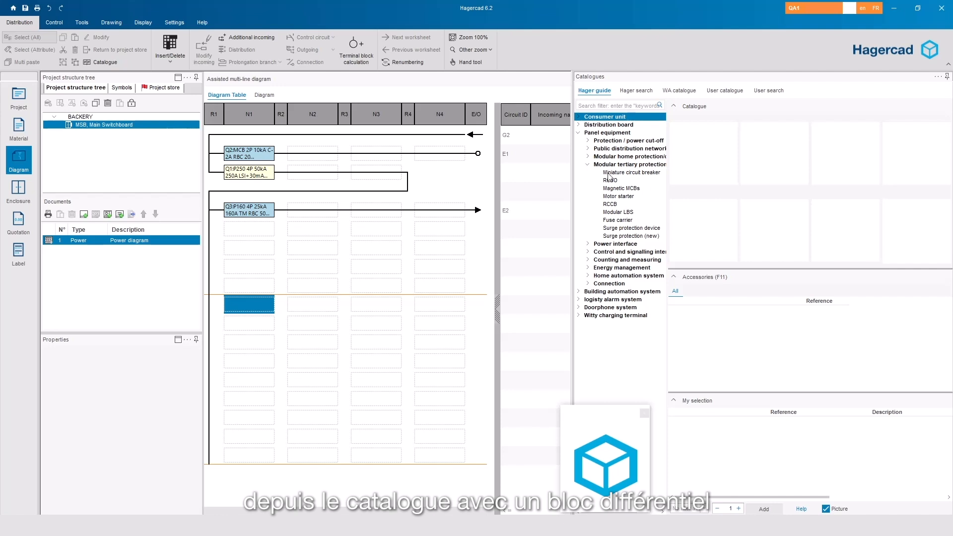
left_click(610, 173)
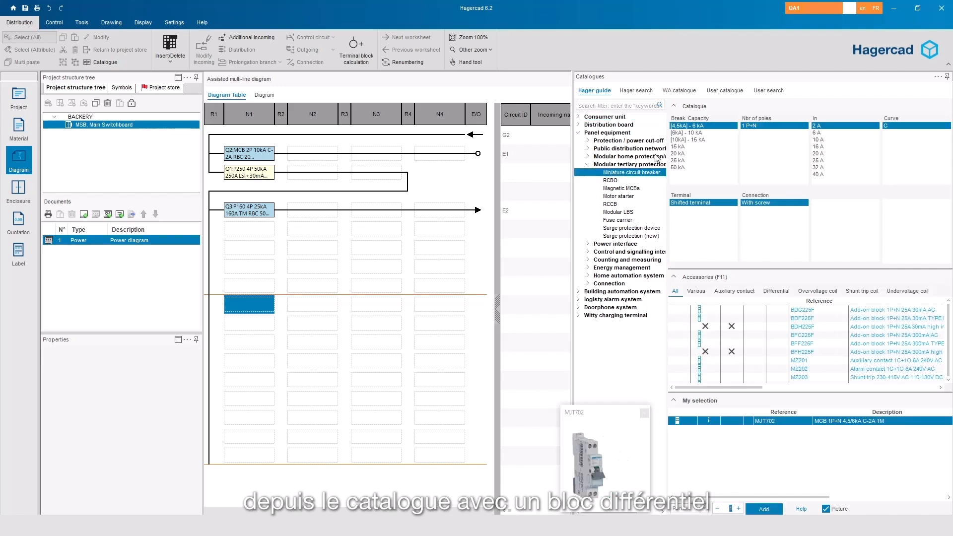
left_click(702, 139)
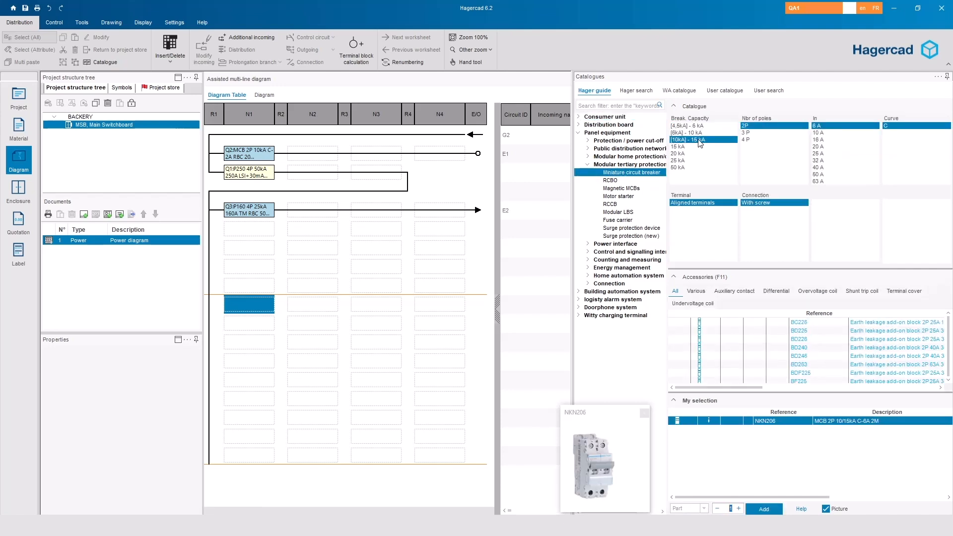
left_click(750, 140)
left_click(826, 154)
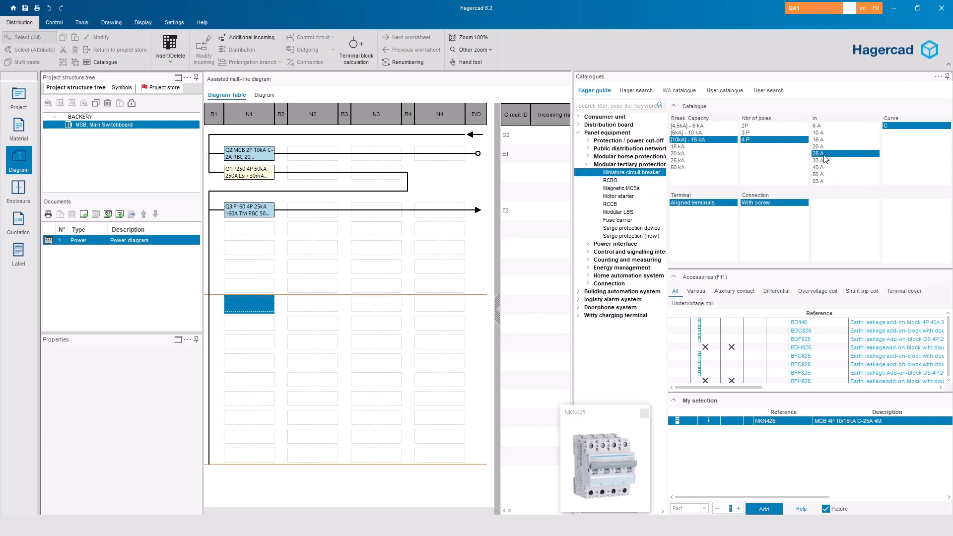
Add the BFC828 earth leakage add-on block to the 25 A breaker and insert the selection into the diagram
left_click(781, 292)
left_click(827, 365)
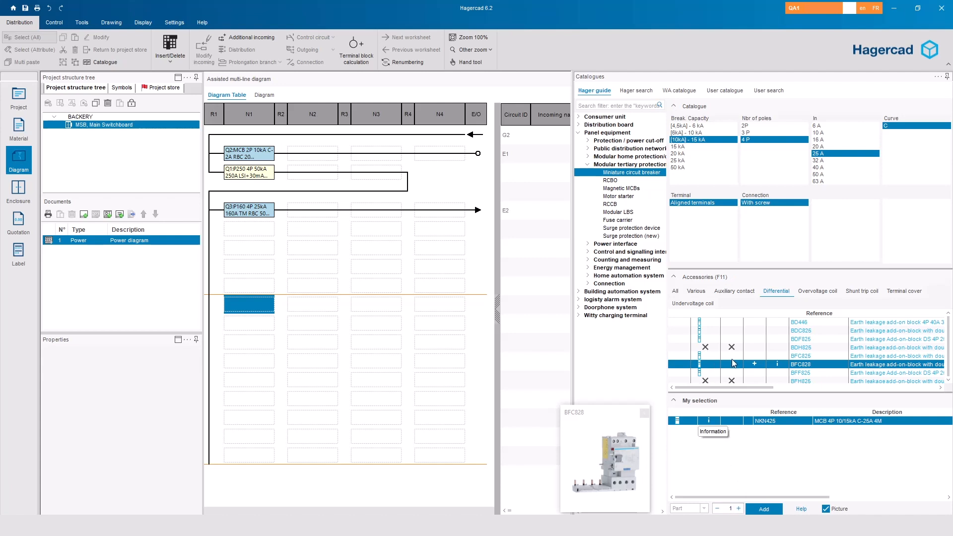
left_click(755, 364)
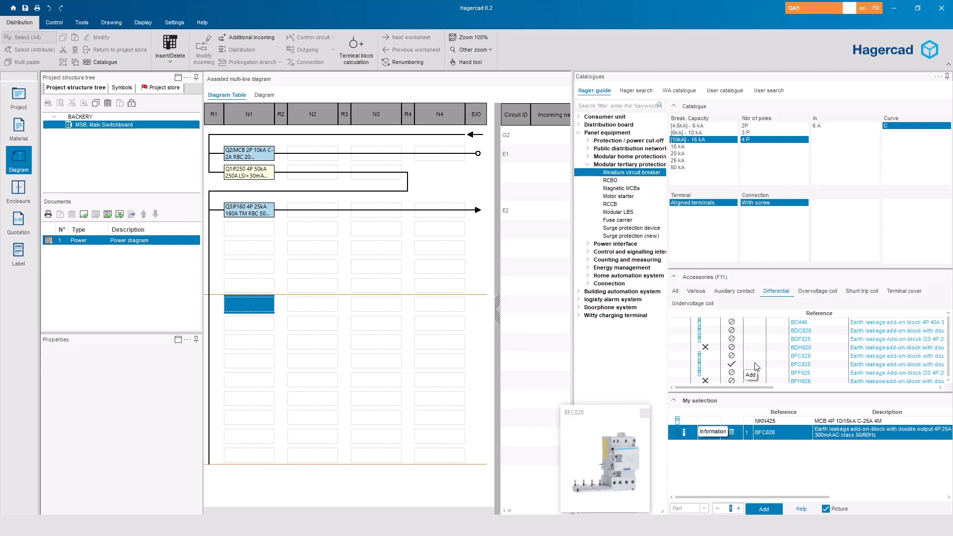
left_click(764, 510)
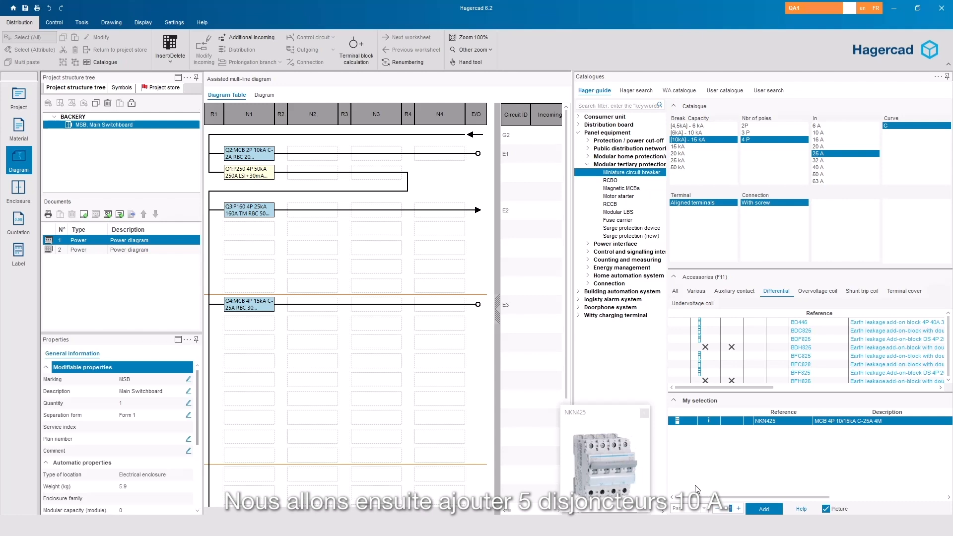
Add five 2P 10 A curve C miniature circuit breakers, [6kA] - 10 kA, in column N2 downstream of Q4
left_click(313, 303)
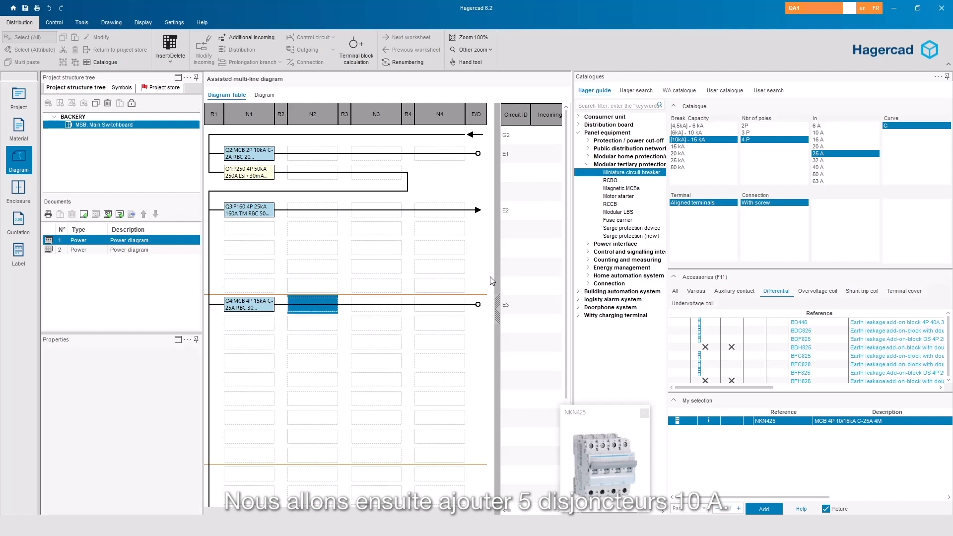
left_click(684, 133)
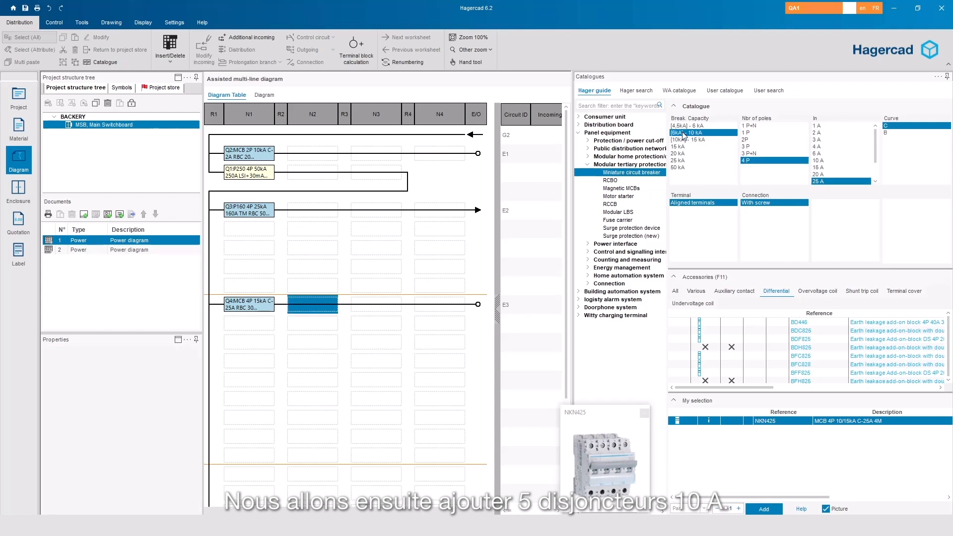
left_click(820, 160)
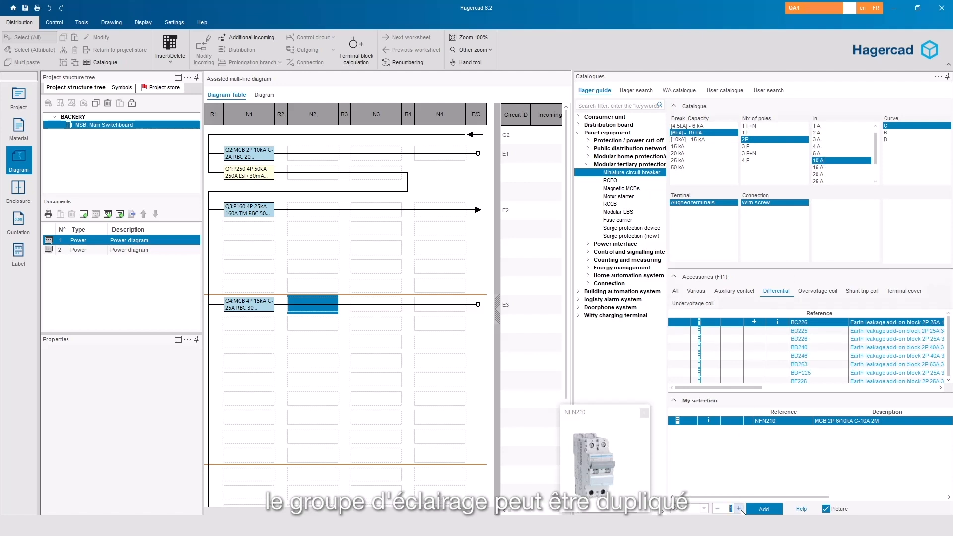
left_click(765, 509)
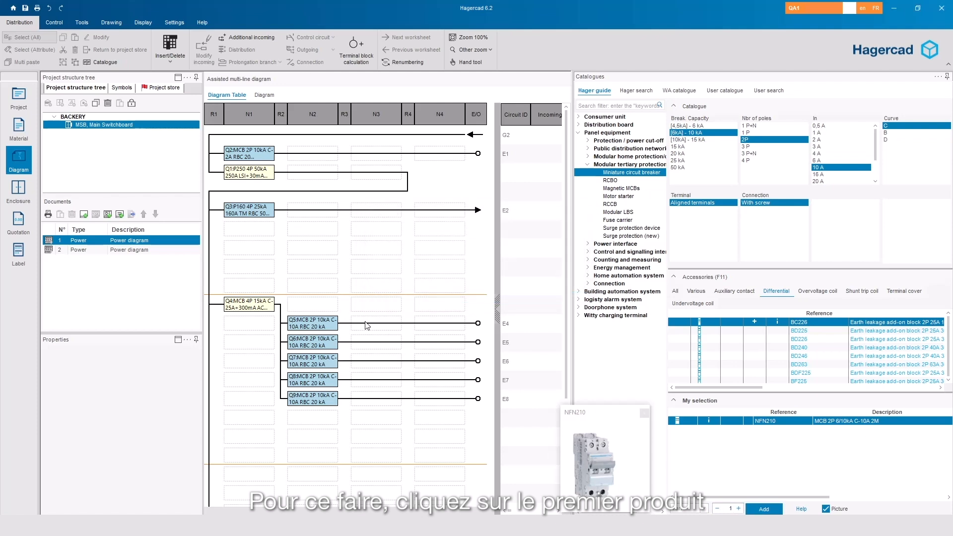
Copy the lighting group Q4 to Q9 and paste it from the first N1 cell of the third worksheet
left_click(250, 307)
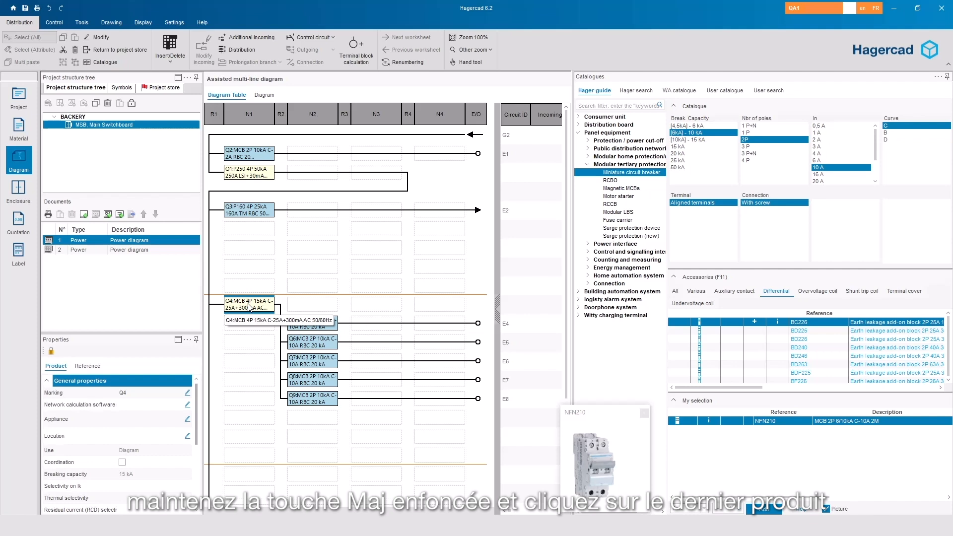
left_click(308, 402, "shift")
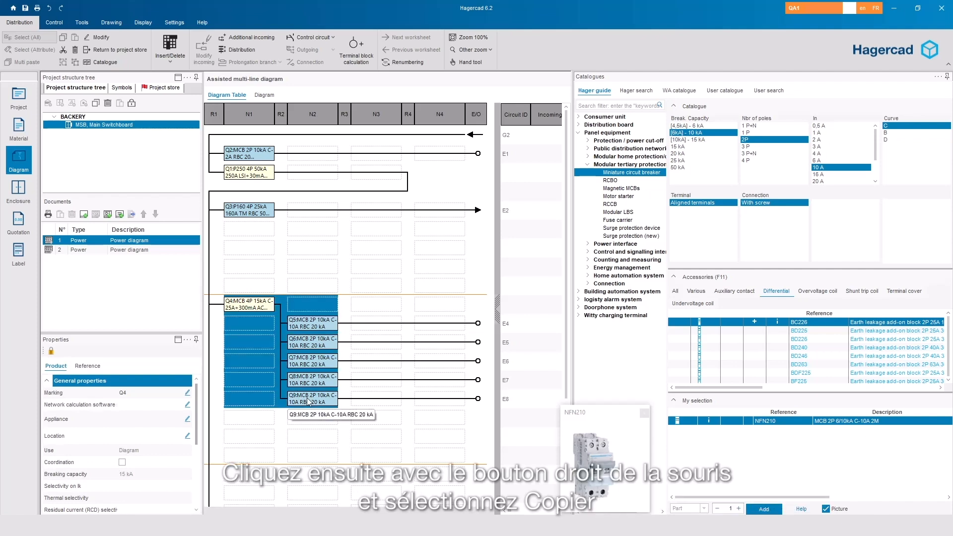
right_click(309, 346)
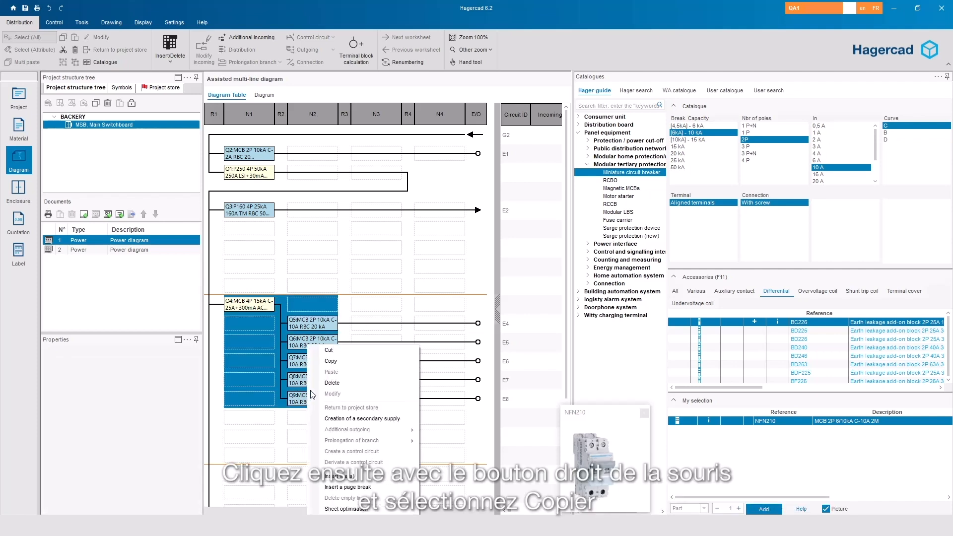
left_click(326, 362)
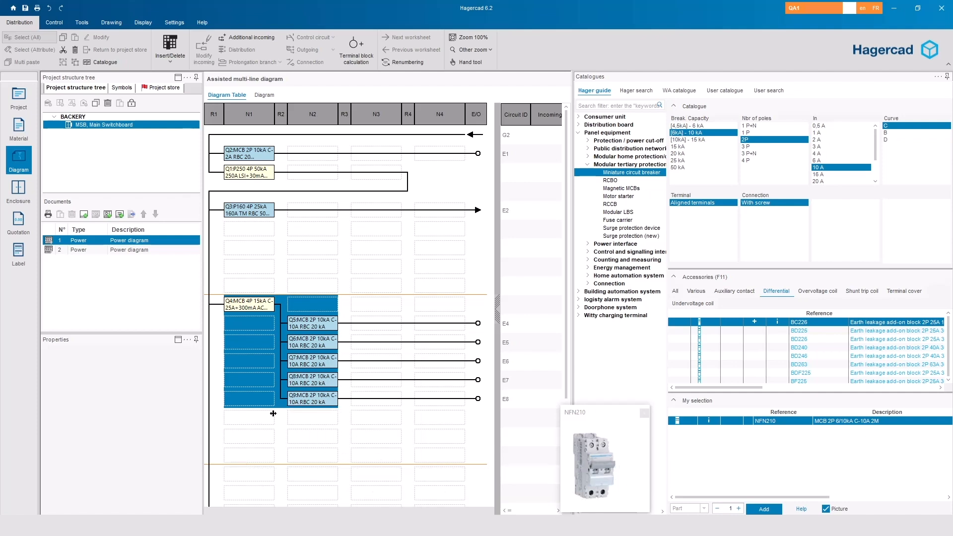
left_click(251, 476)
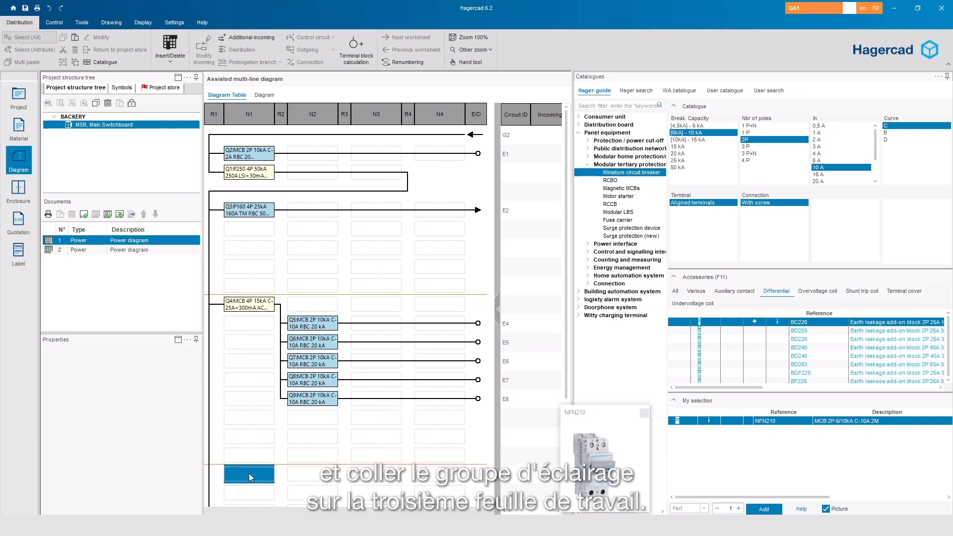
right_click(249, 474)
left_click(293, 377)
Collapse the catalogue and check the circuit IDs and markings of the original and pasted groups in the circuit table
scroll(336, 405, "down", 5)
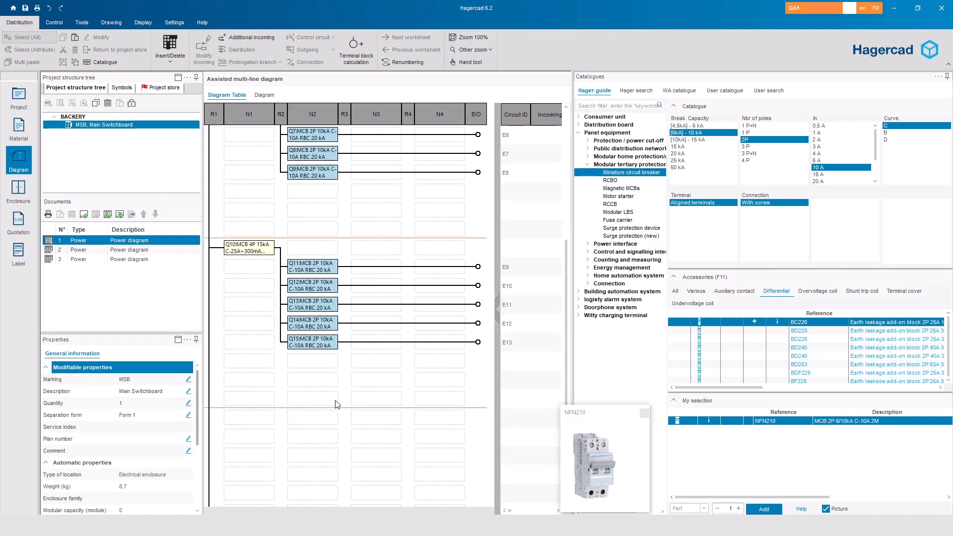
left_click(948, 77)
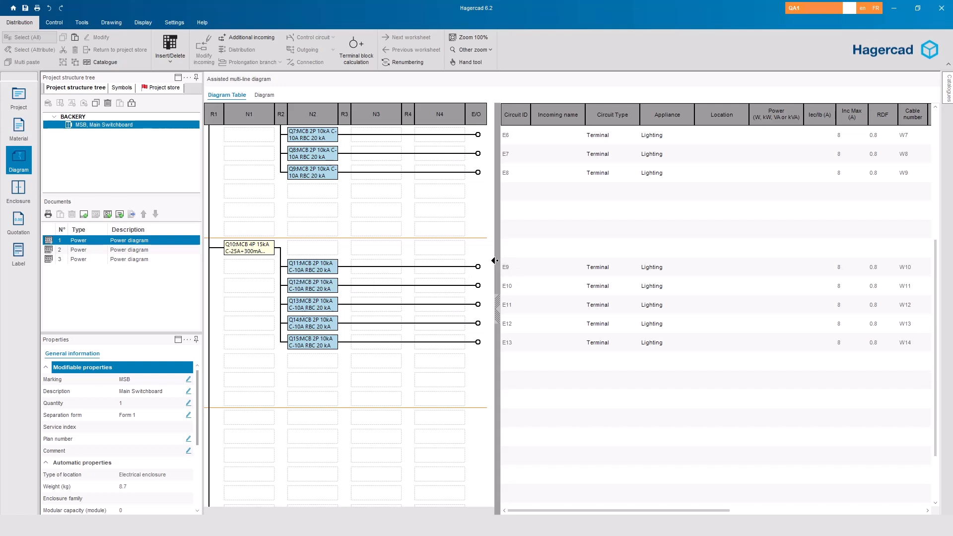
scroll(506, 271, "up", 1)
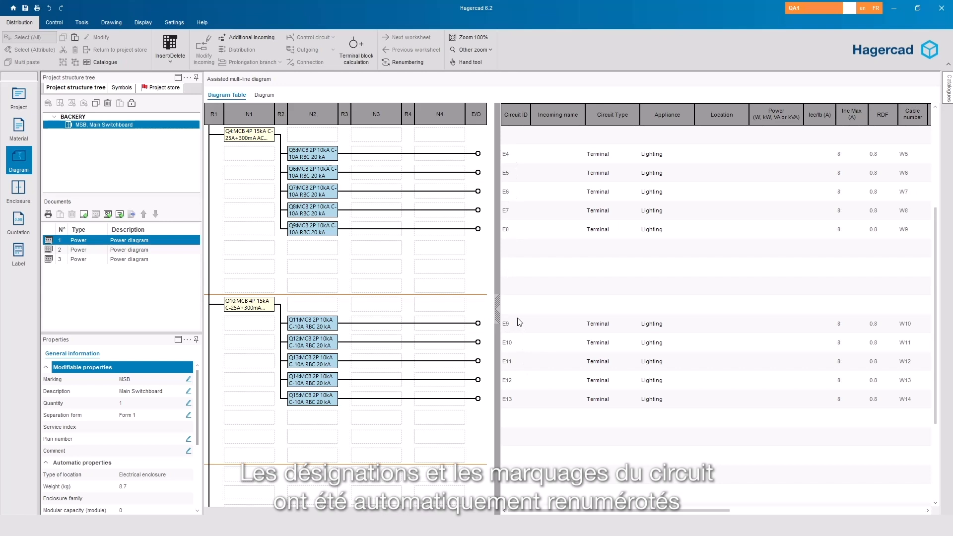
View the second worksheet of the drawn diagram, inspect breakers Q5 to Q9 up close, and restore the 100% zoom
left_click(264, 96)
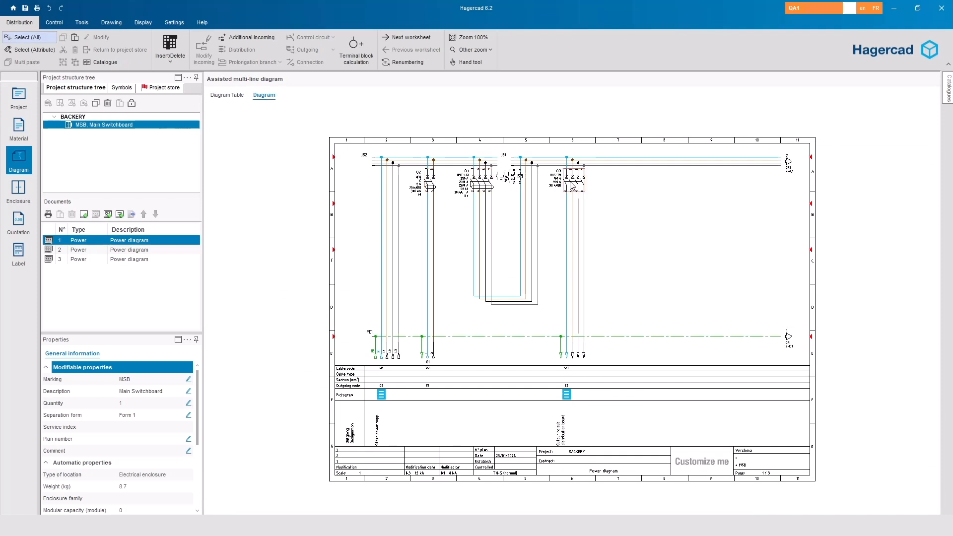
left_click(405, 37)
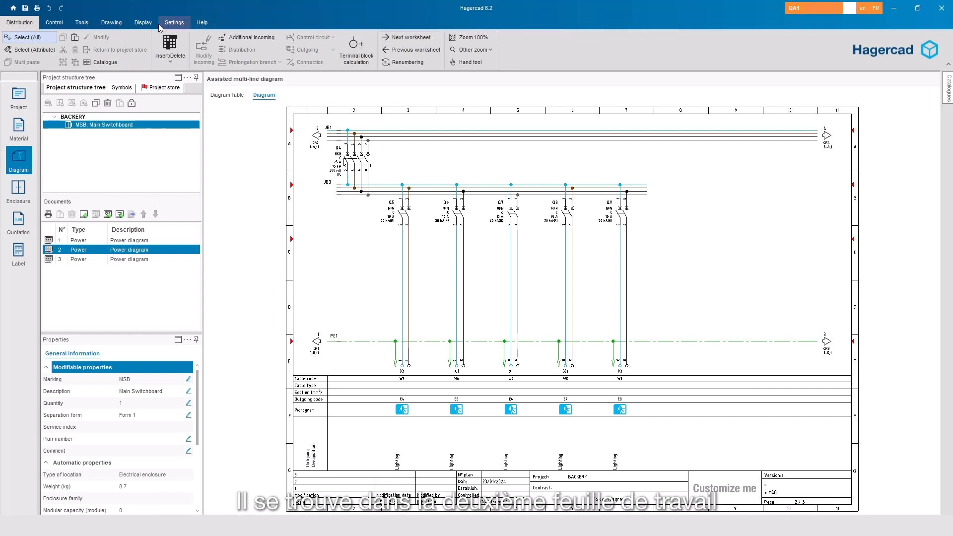
left_click(144, 22)
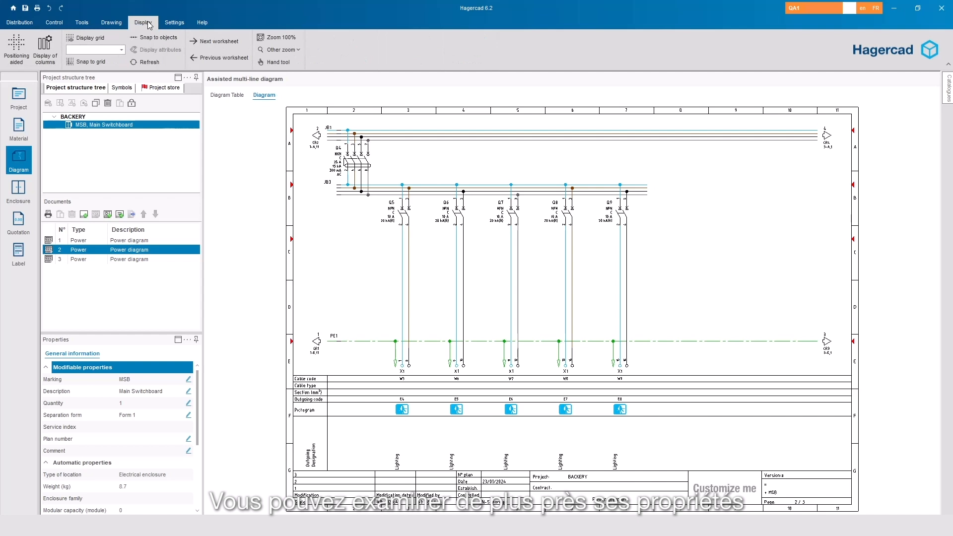
left_click(270, 50)
left_click(290, 63)
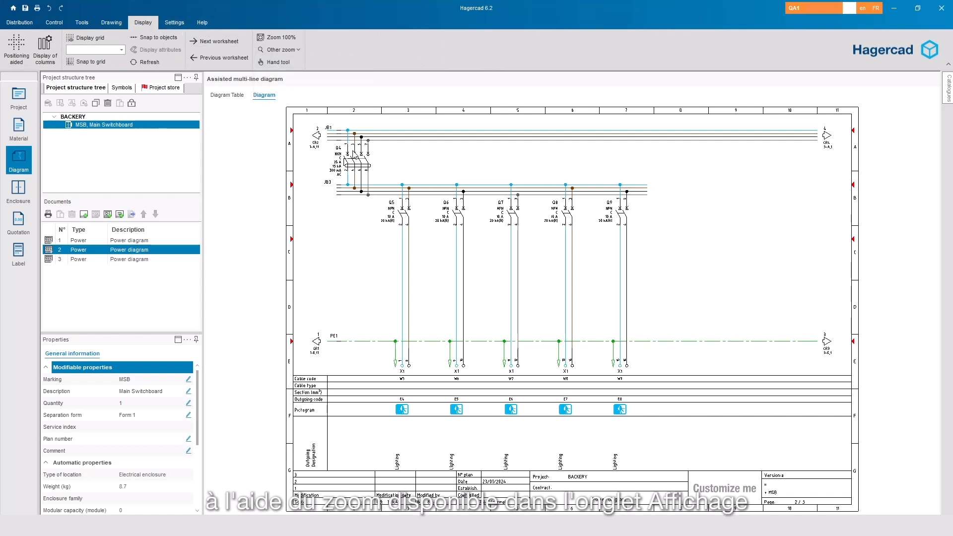
left_click_drag(377, 168, 710, 331)
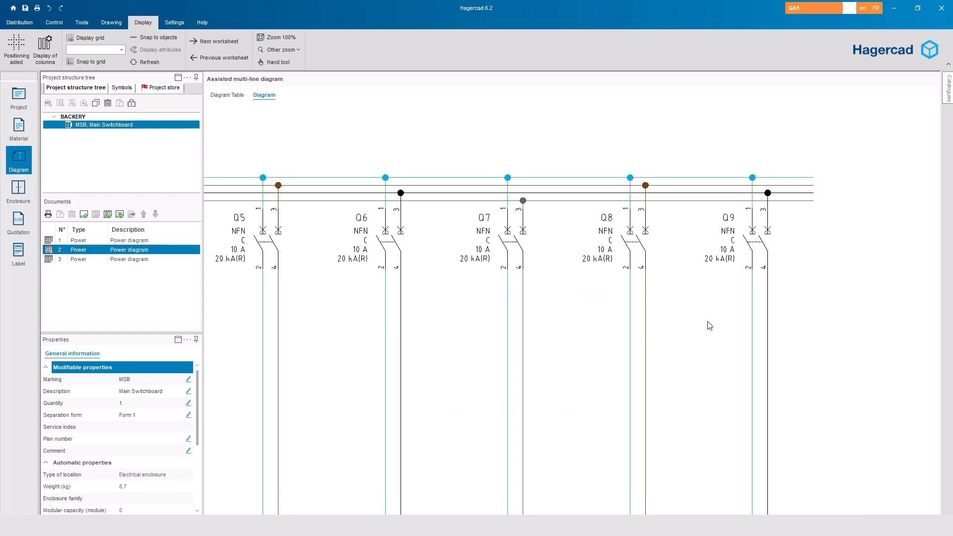
left_click(273, 41)
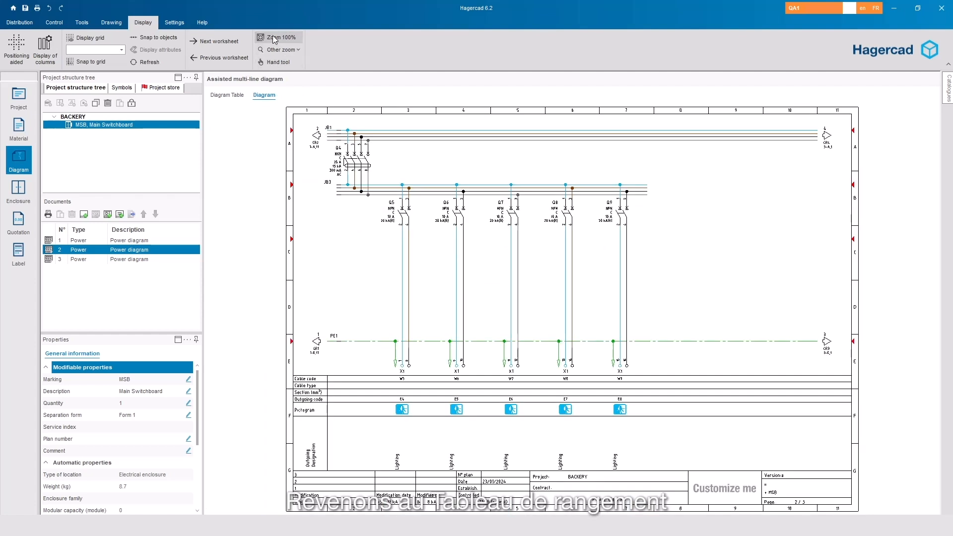
Back in the diagram table, search the catalogue for "latchi" and choose the electromechanical latching relay with 2NO contacts and 230 V AC coil
left_click(224, 96)
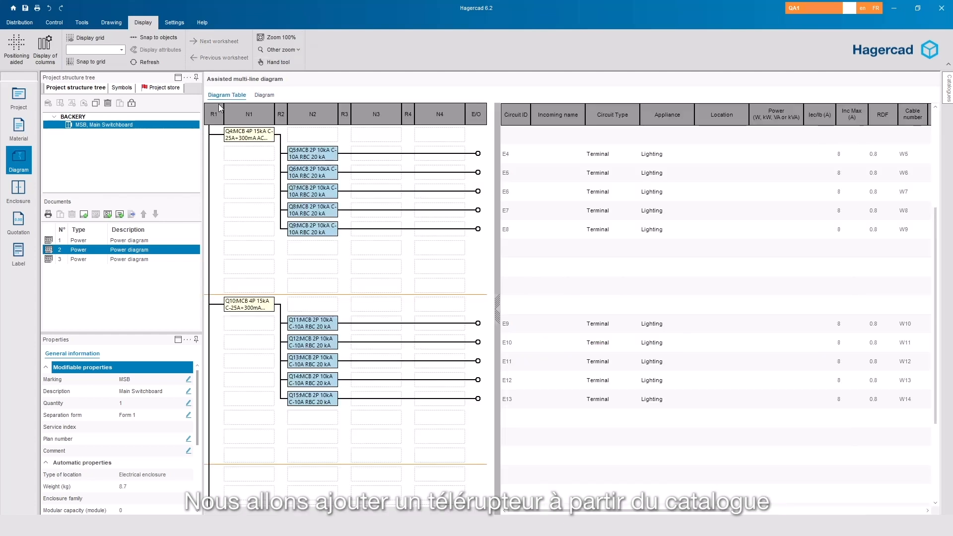
left_click(947, 97)
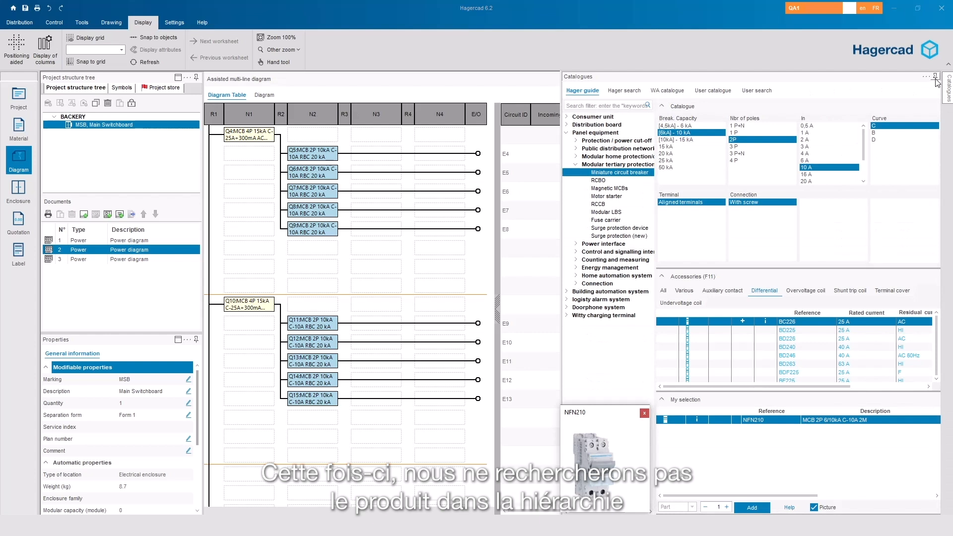
left_click(611, 102)
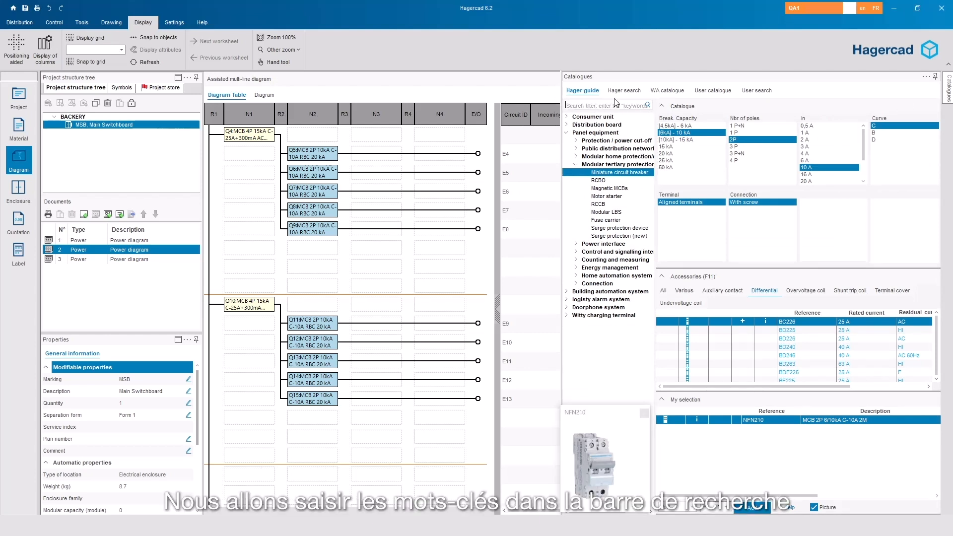
type("latchi")
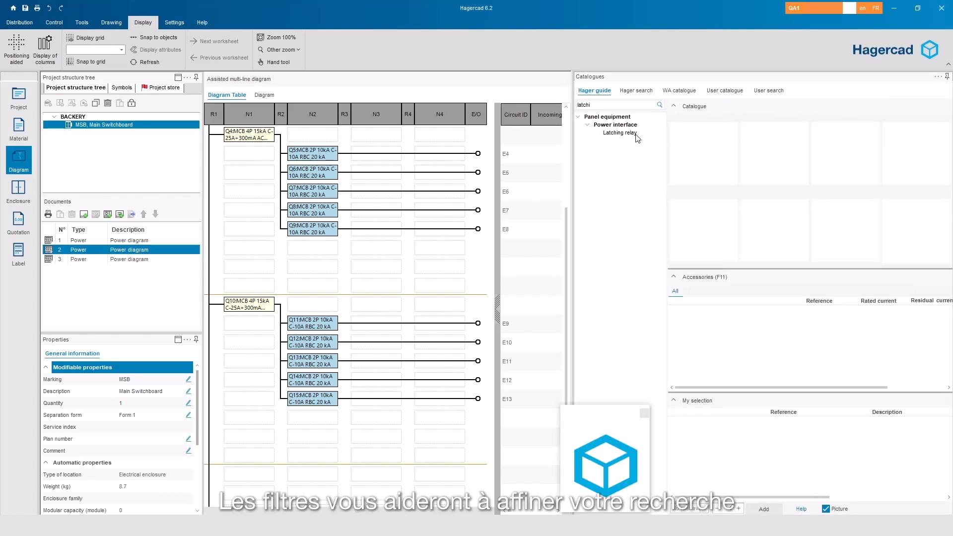
left_click(620, 133)
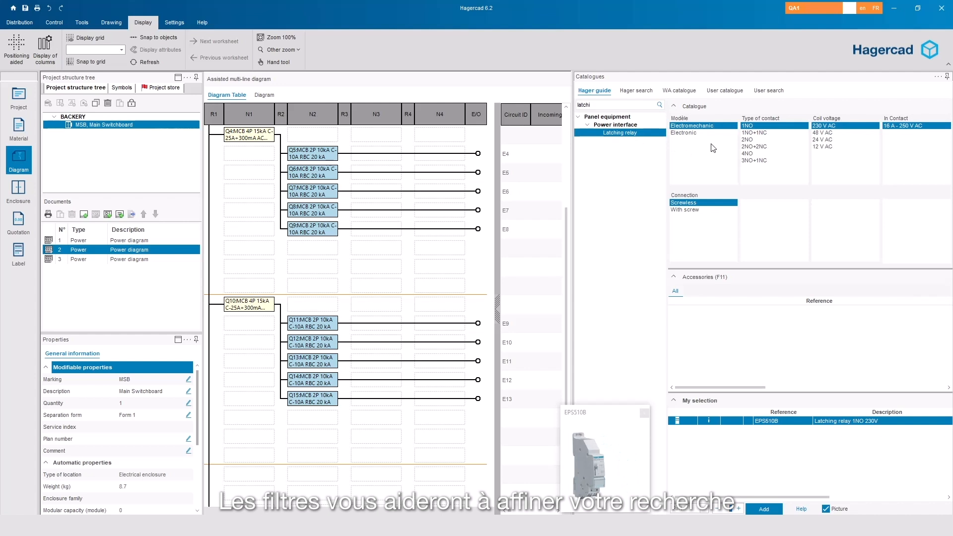
left_click(751, 140)
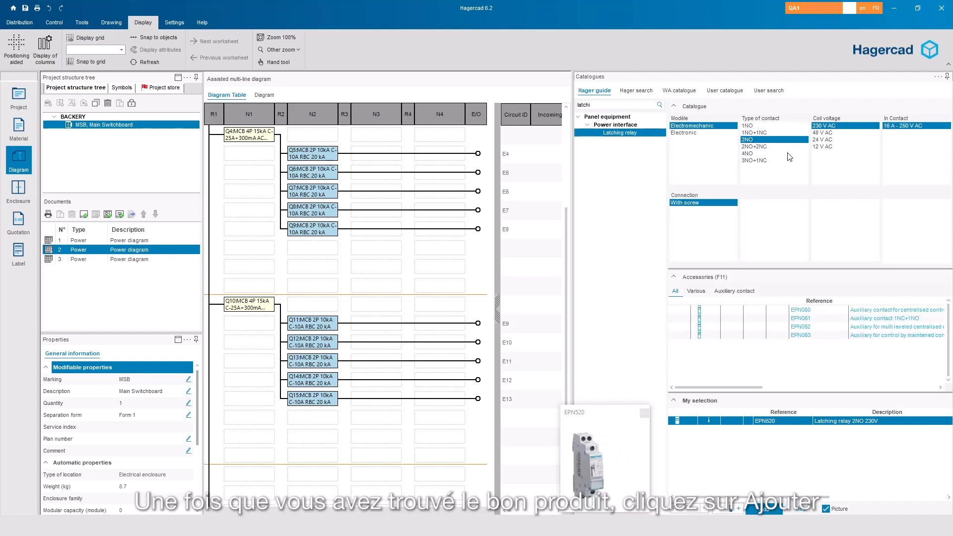
Add the latching relay with the 4 wires connection option and move it to column N3 downstream of Q15
left_click(768, 510)
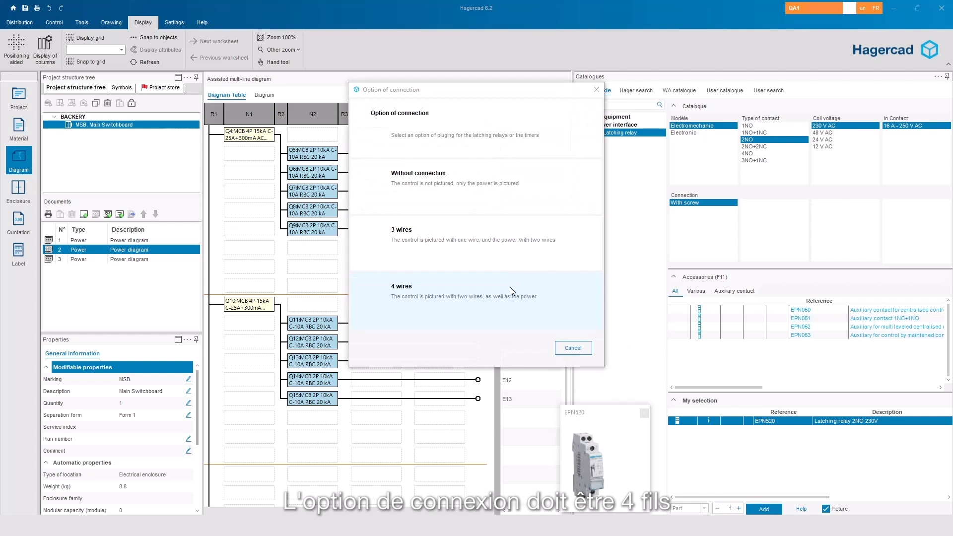
left_click(510, 291)
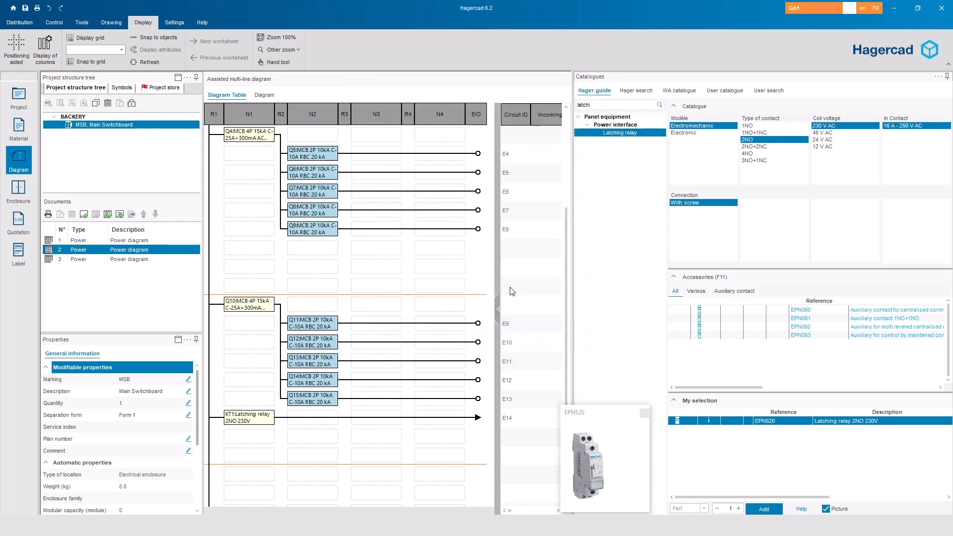
left_click(276, 421)
left_click_drag(311, 421, 387, 402)
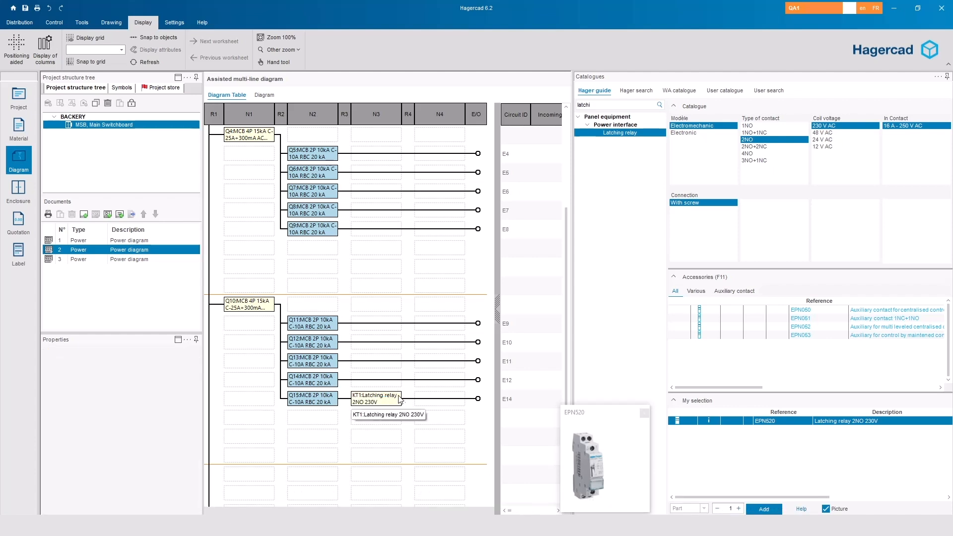
View the third worksheet of the drawn diagram, inspect the latching relay wiring below Q15 up close, and restore the 100% zoom
left_click(270, 98)
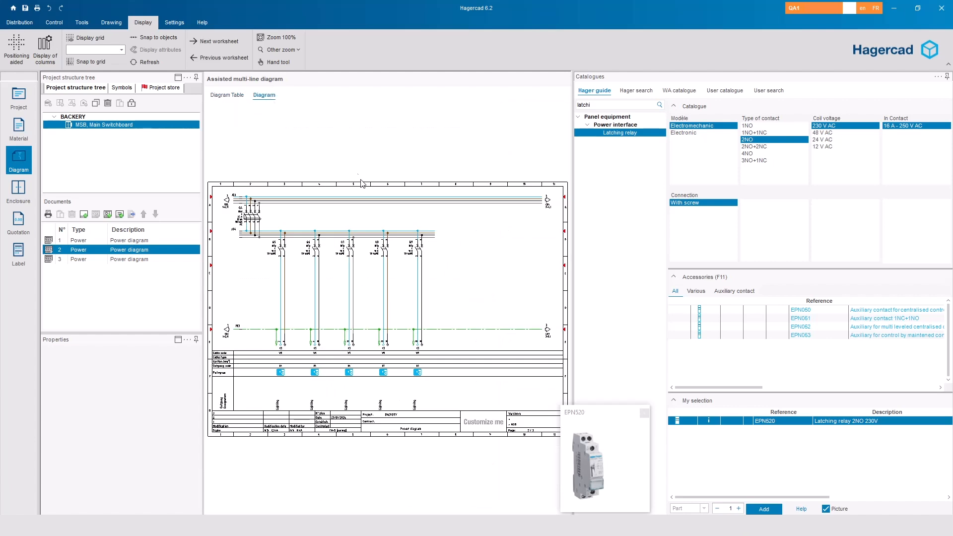
left_click(228, 41)
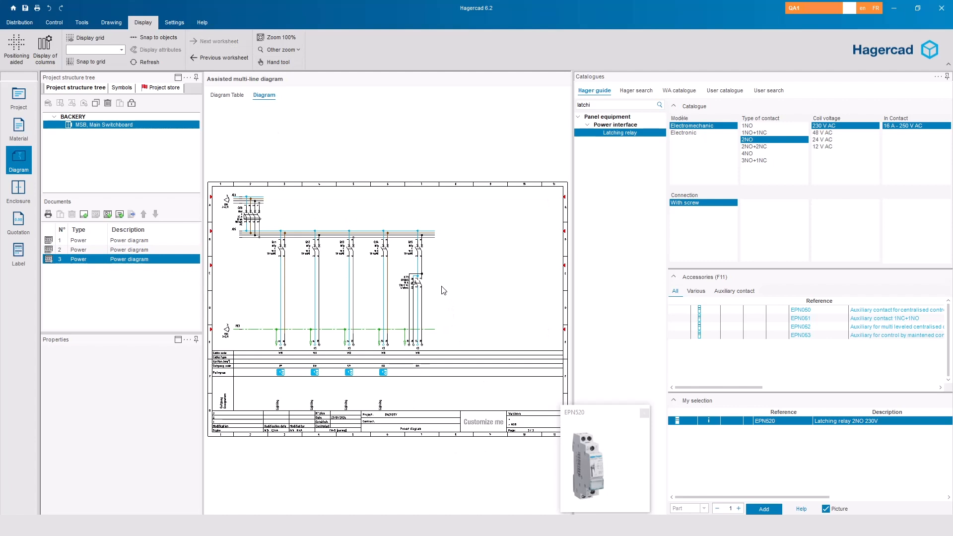
left_click(288, 49)
left_click(292, 61)
left_click_drag(380, 230, 517, 340)
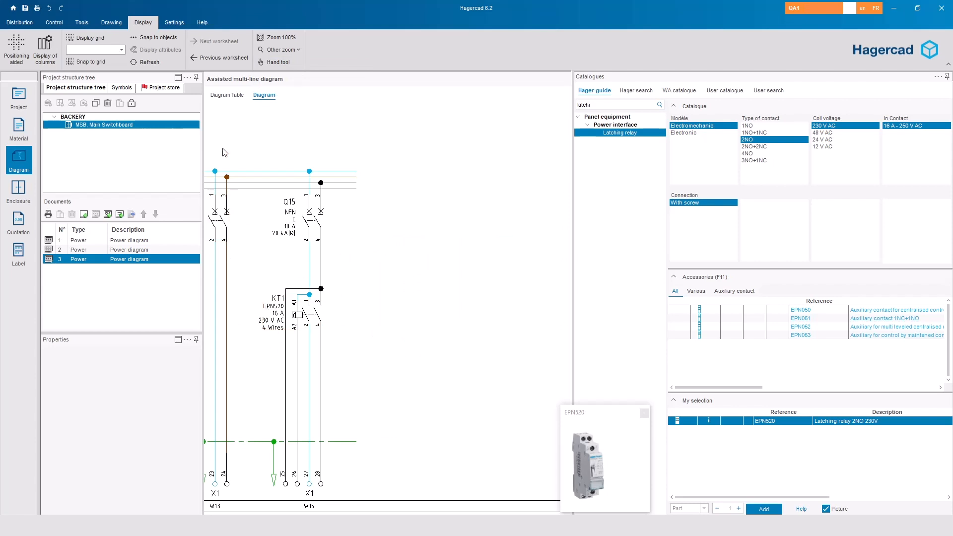
left_click(290, 40)
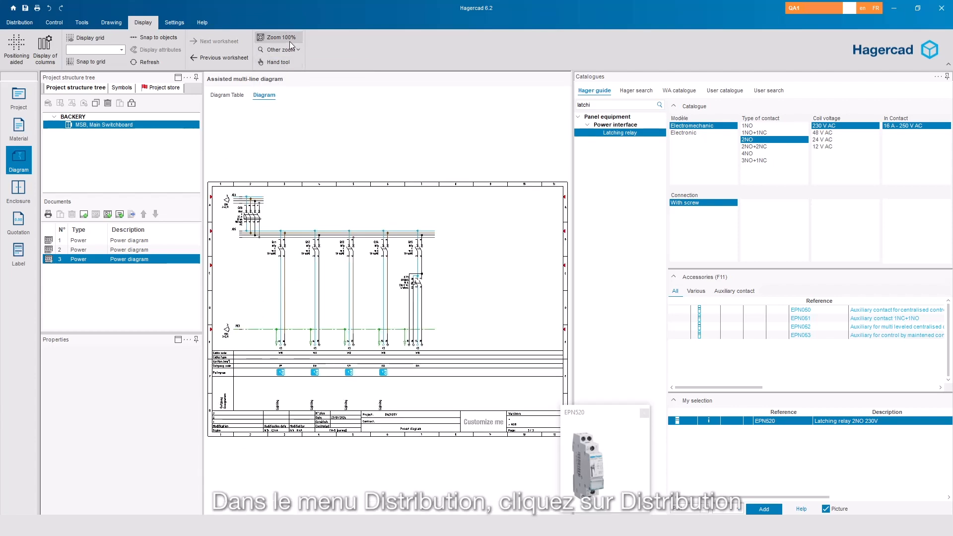
Open the phase distribution of breakers Q11 to Q15, allocate connection L3,N to Q15 manually and validate the change
left_click(27, 24)
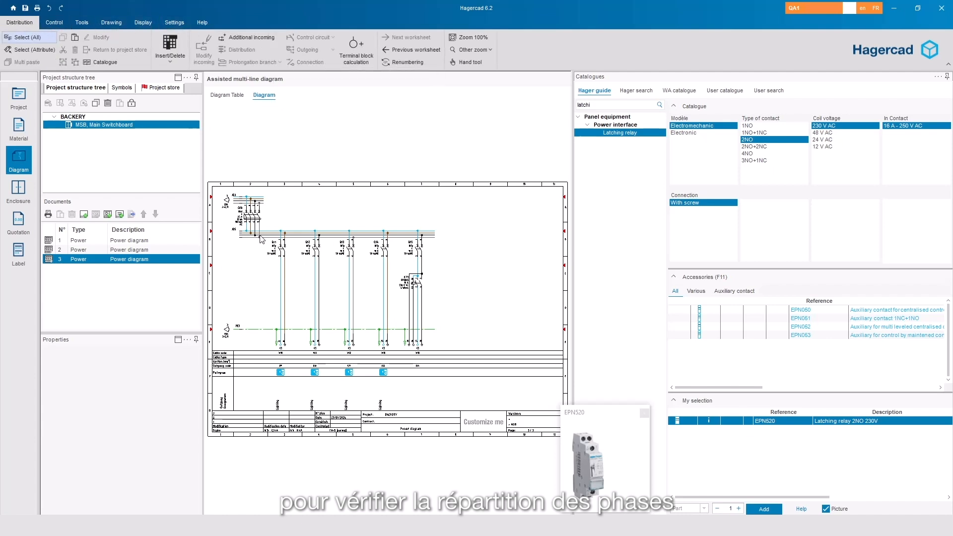
left_click_drag(267, 218, 518, 280)
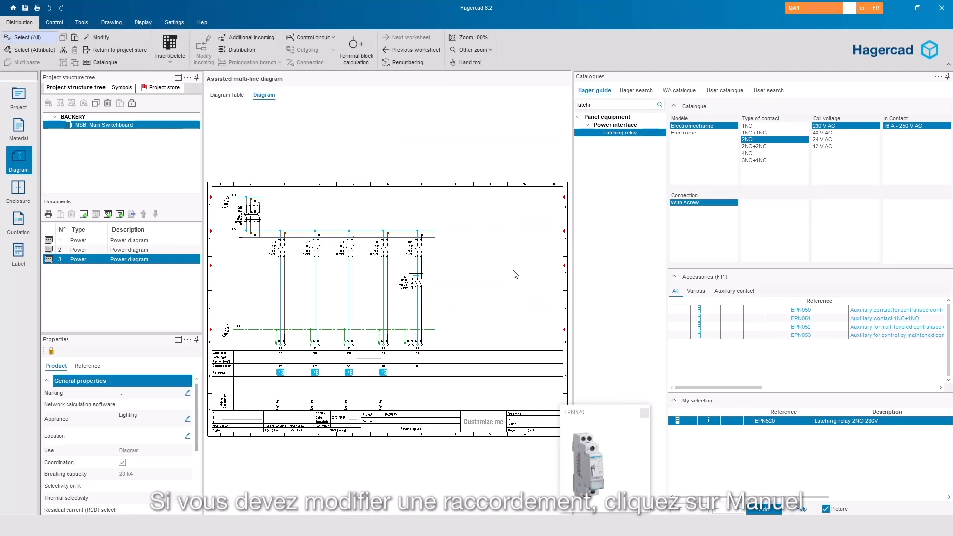
left_click(239, 51)
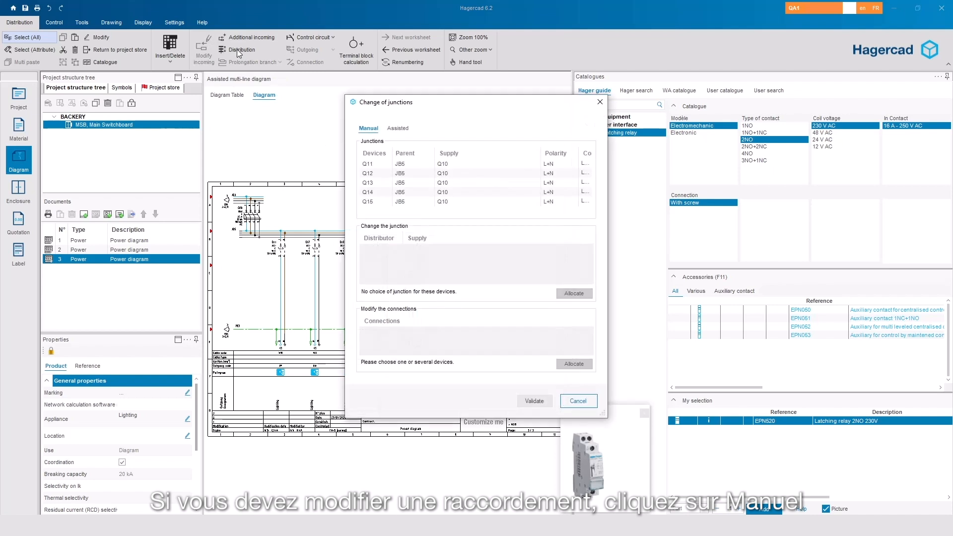
left_click(370, 203)
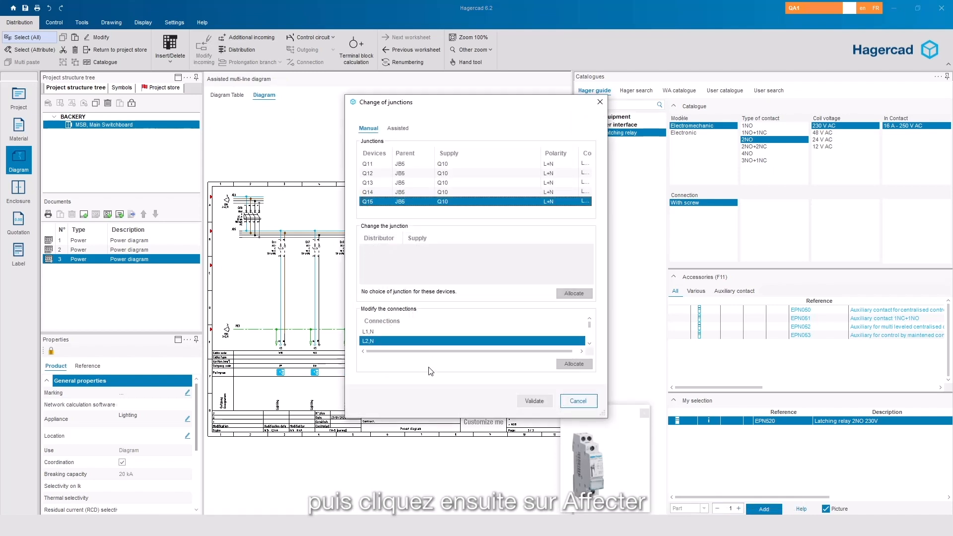
left_click(590, 343)
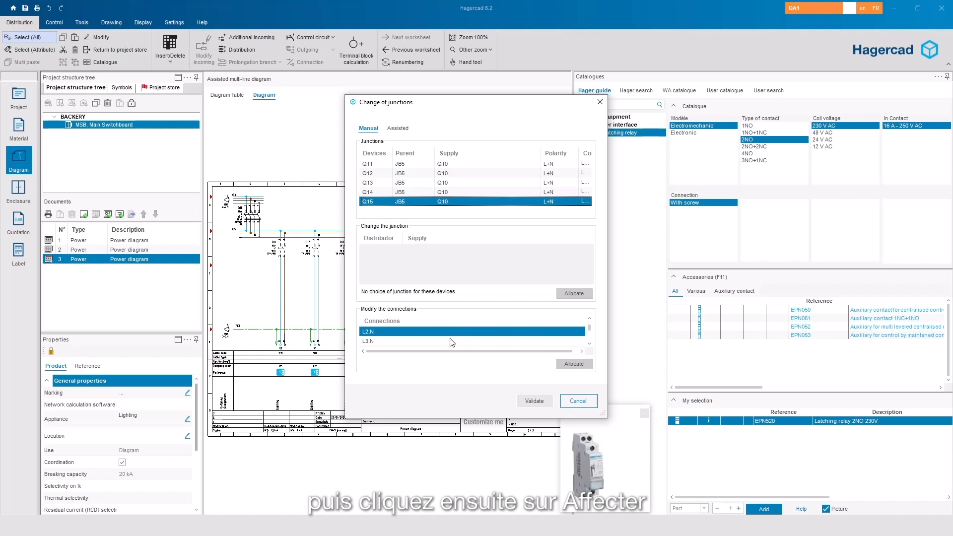
left_click(367, 343)
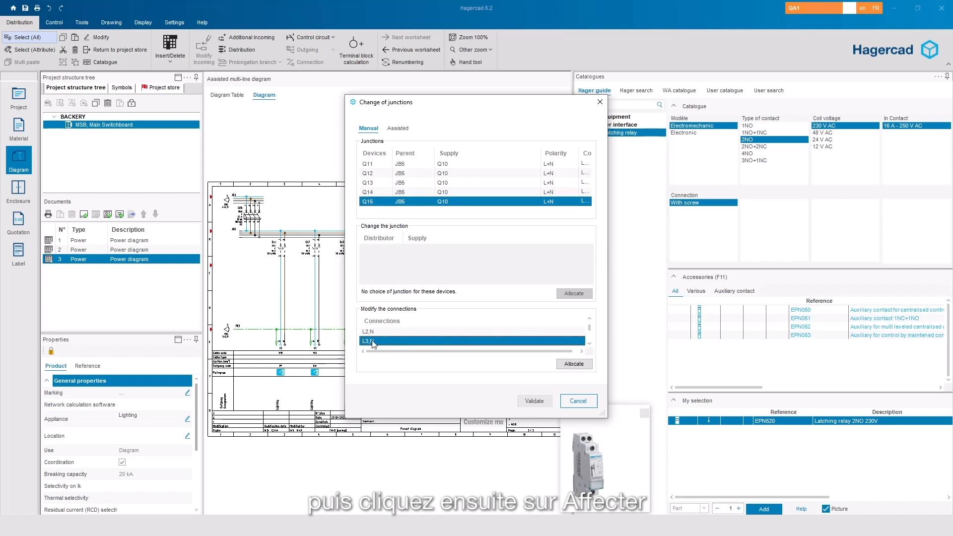
left_click(587, 368)
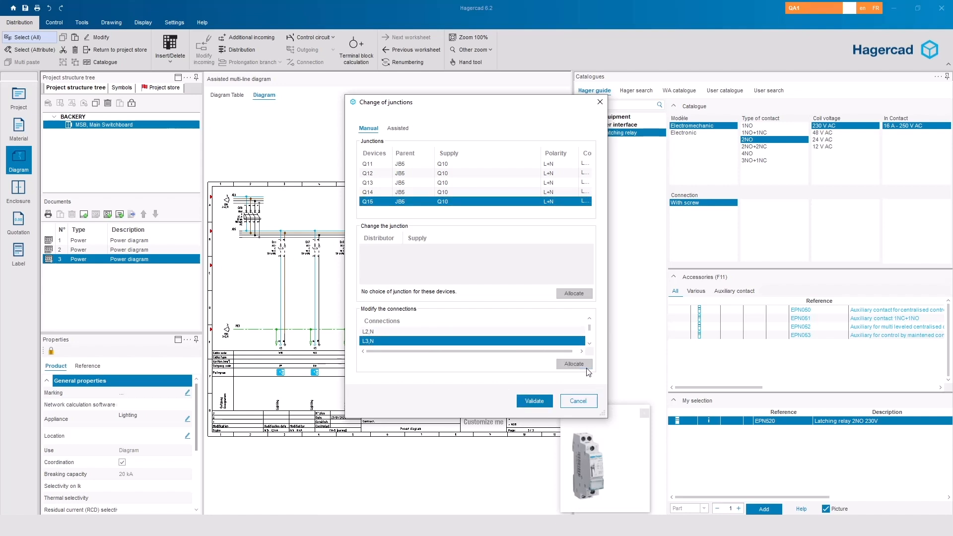
left_click(540, 401)
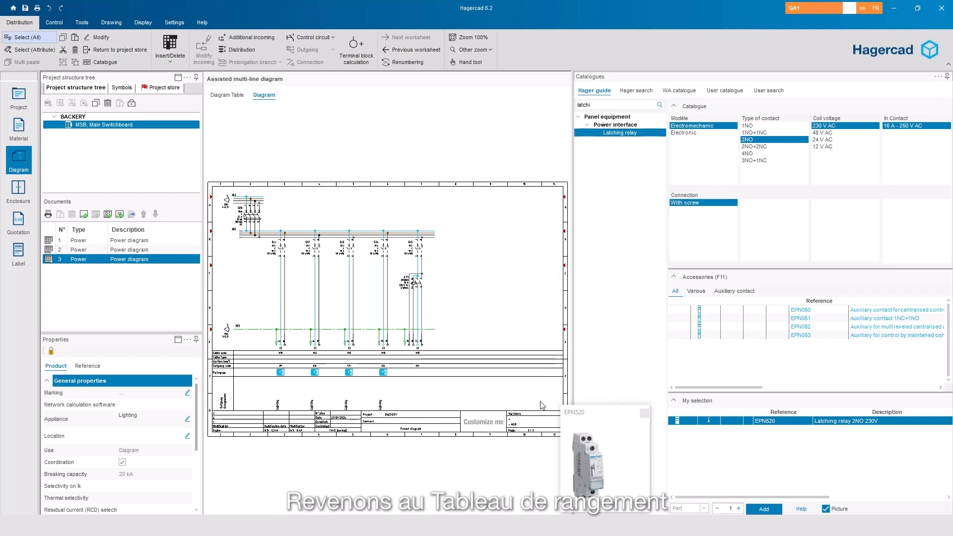
Return to the diagram table, collapse the catalogue, and enter the locations Kitchen for circuit E4 and Cloakroom for circuit E5
left_click(221, 95)
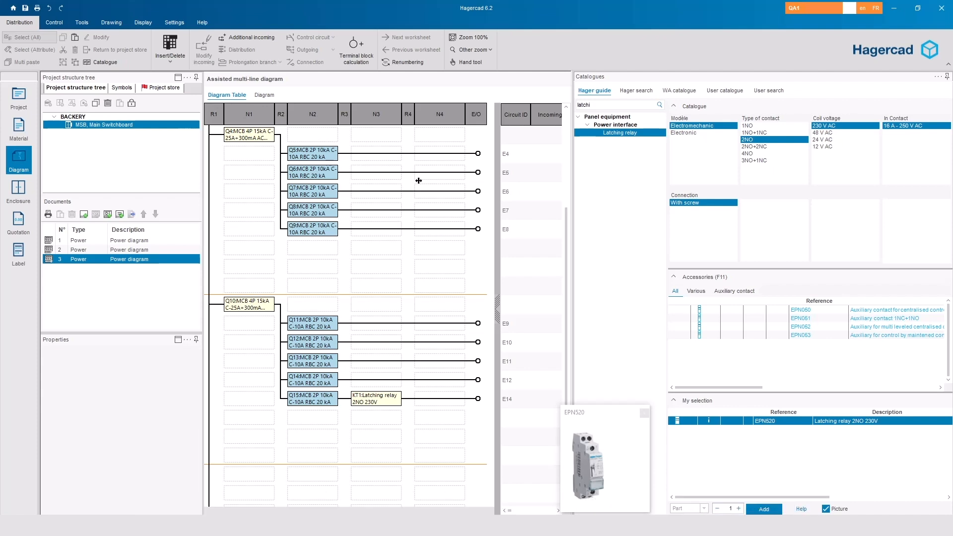
left_click(947, 76)
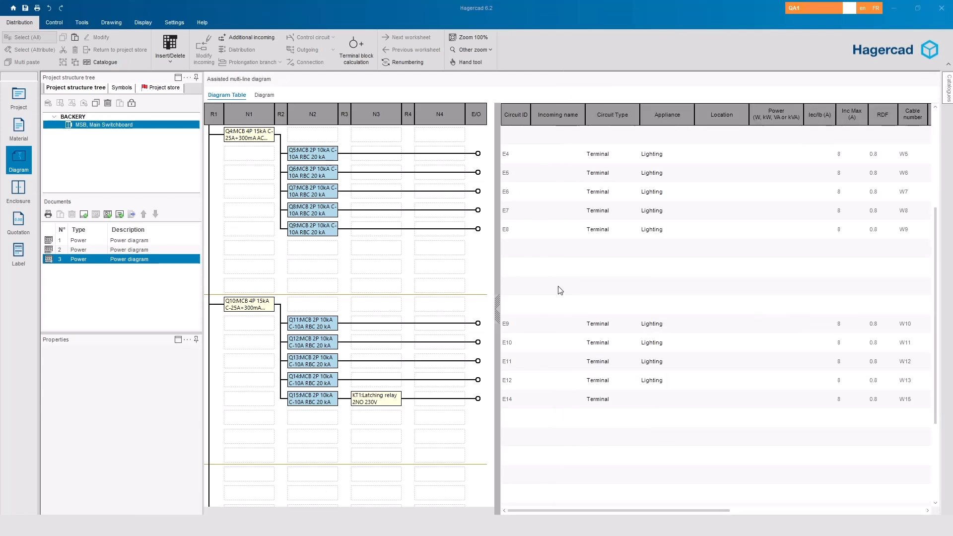
left_click(729, 163)
type("Kitchen")
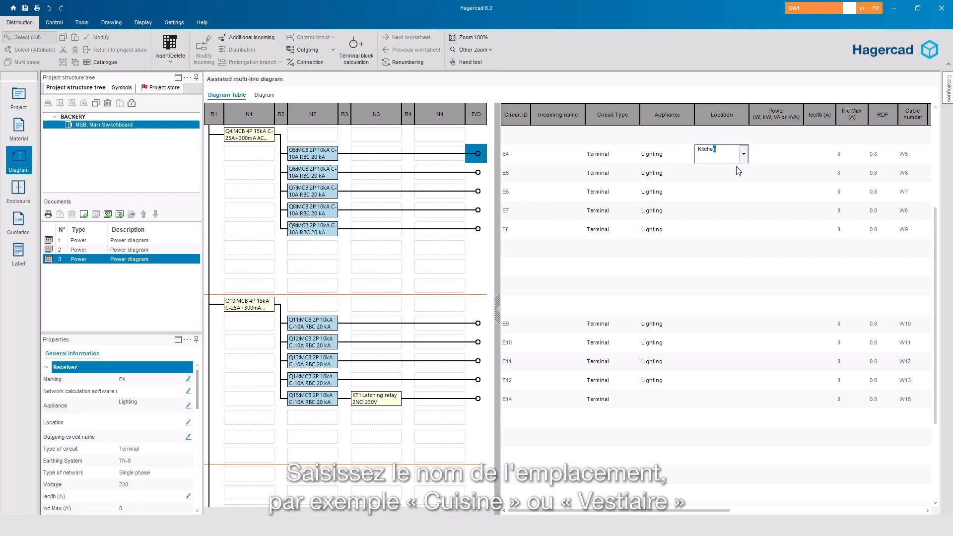
left_click(739, 171)
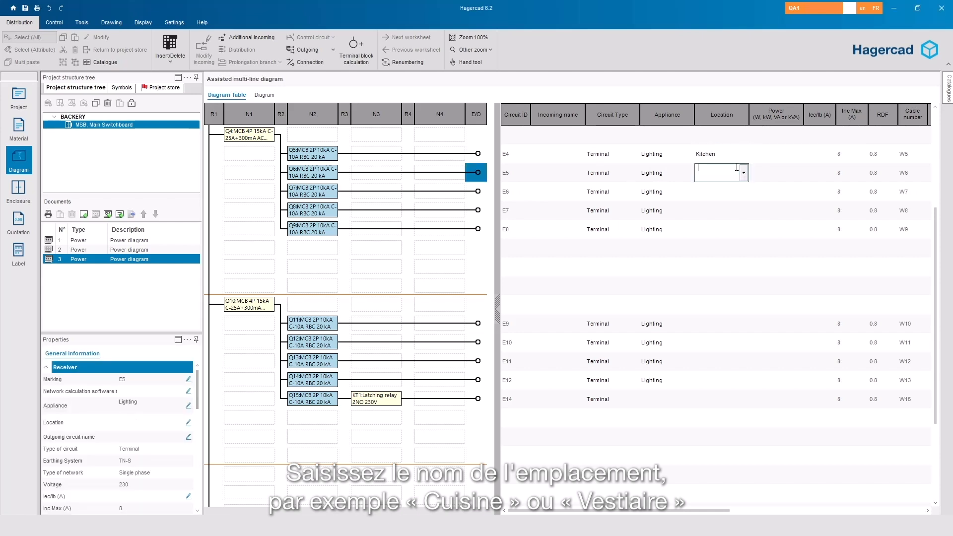
type("Cloakroom")
left_click(731, 186)
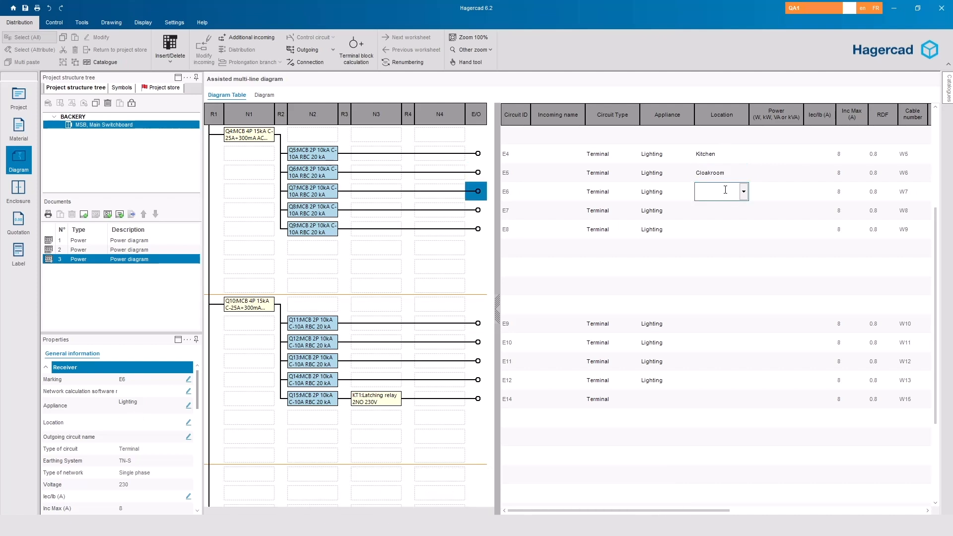
Set the power of circuit E4 to 900 W and of circuit E5 to 1200 W
left_click(777, 154)
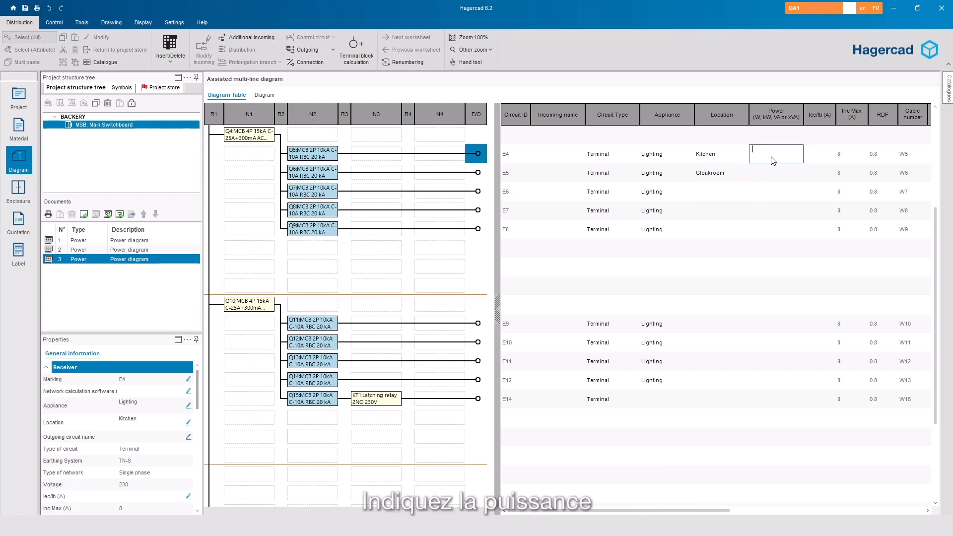
type("900")
left_click(774, 174)
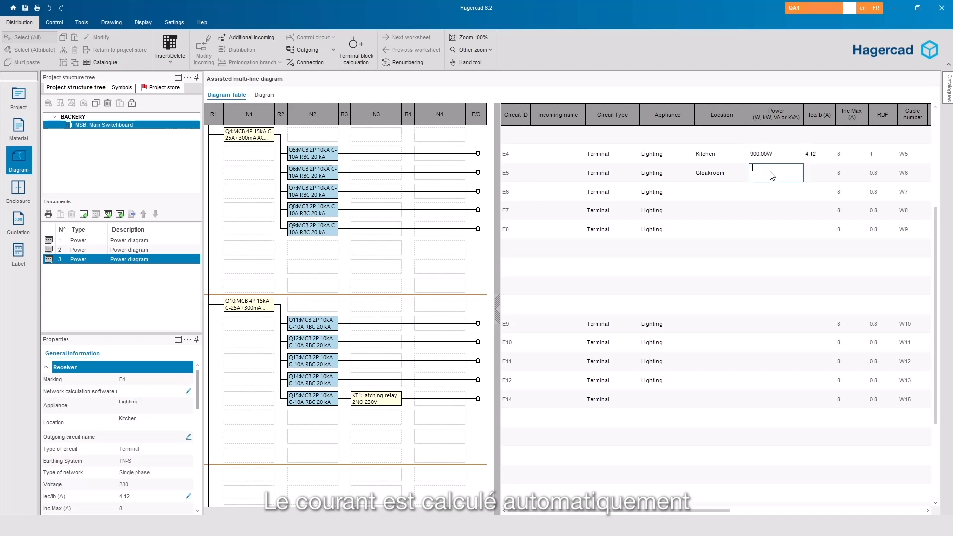
type("1200")
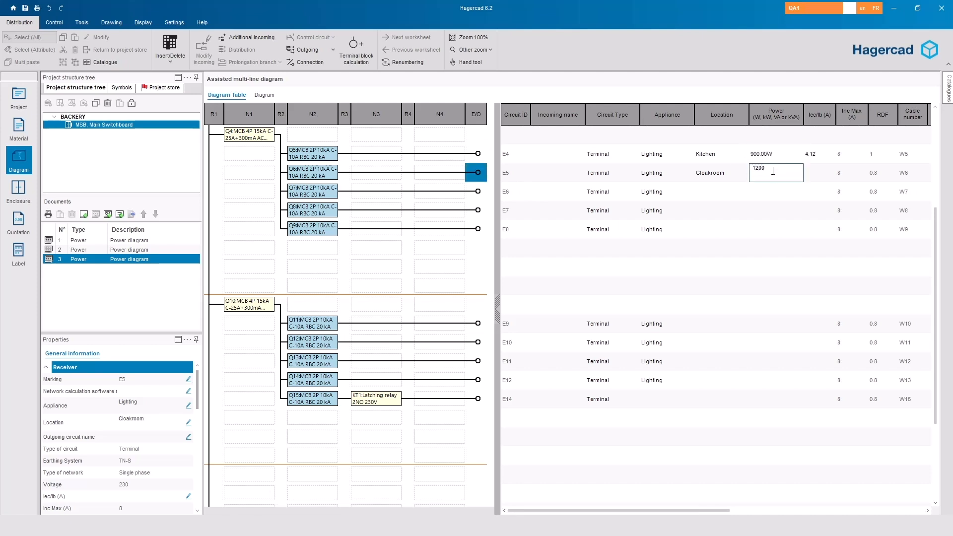
key("Return")
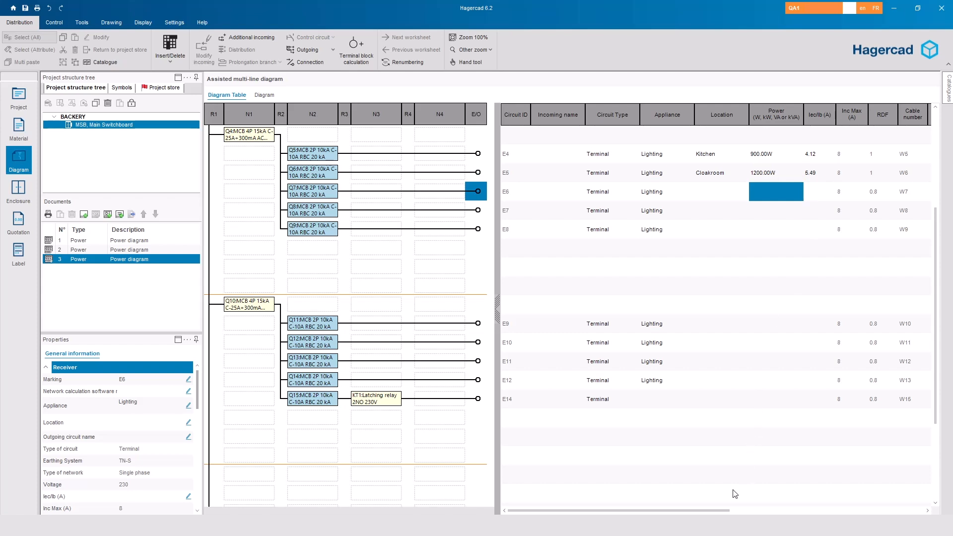
Attach a multicore H05RR-F cable with L+N+PE conductors and 3G1.5 cabling to circuit E4, and the same cable to circuit E5
left_click_drag(710, 514, 737, 512)
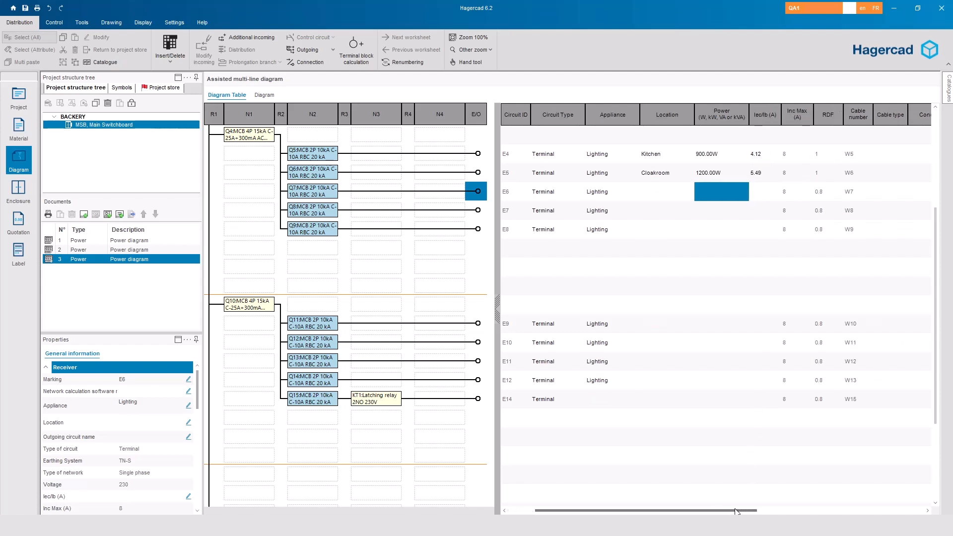
double_click(885, 158)
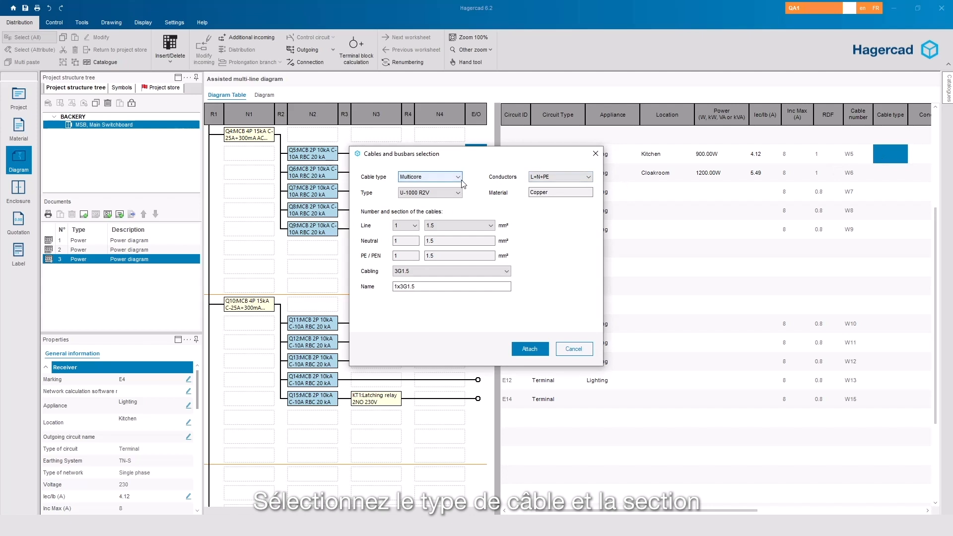
left_click(457, 192)
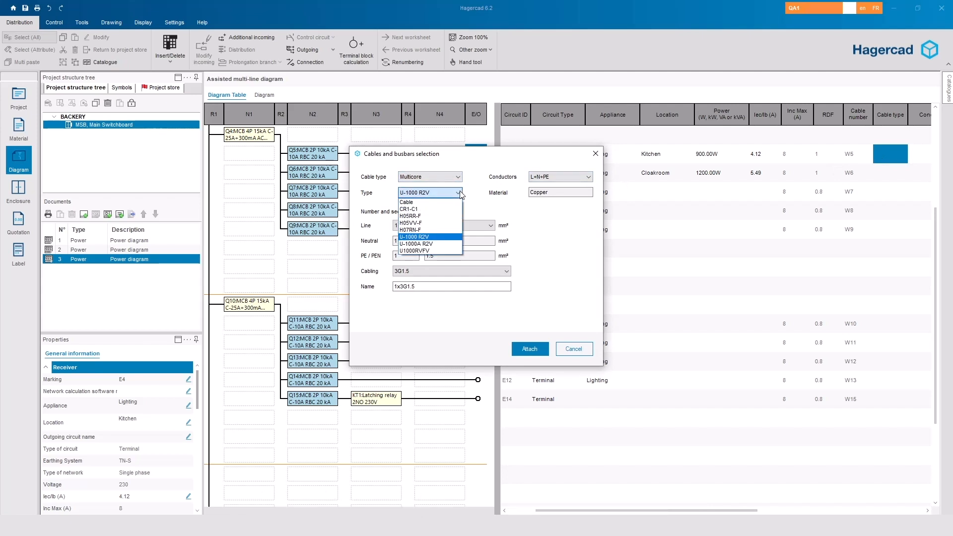
left_click(427, 218)
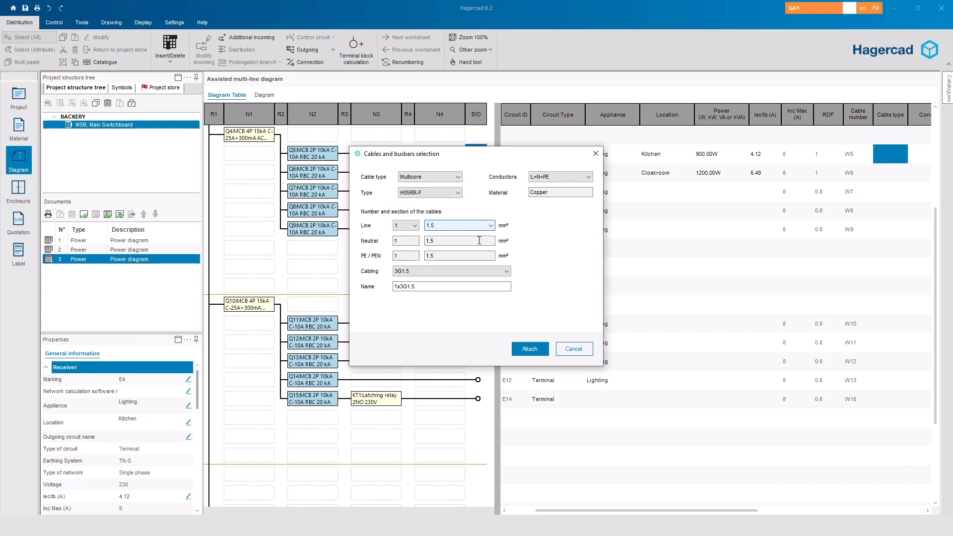
left_click(521, 350)
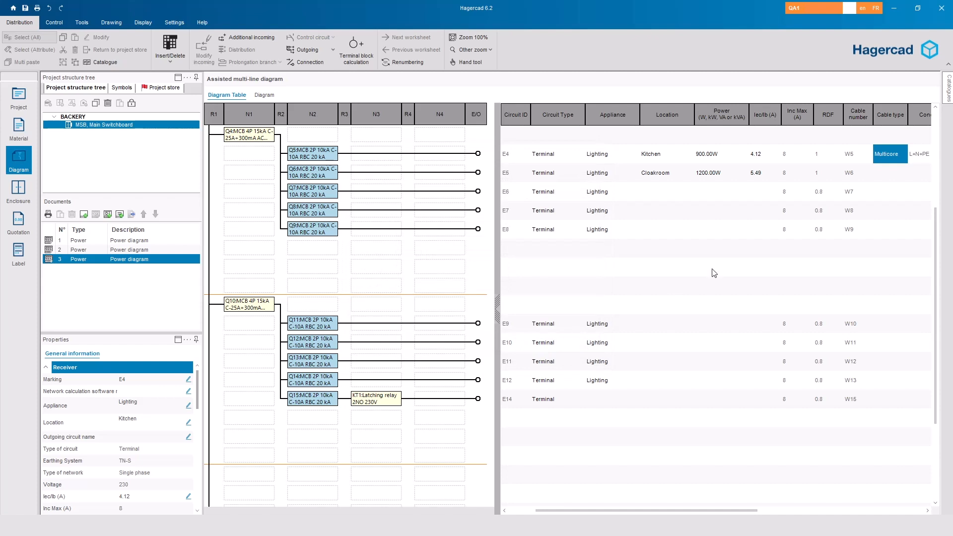
double_click(886, 173)
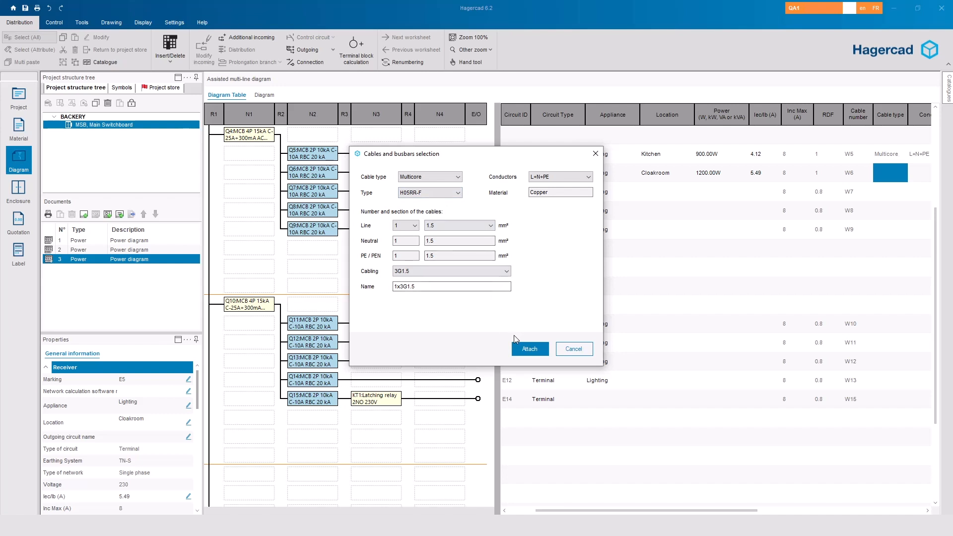
left_click(520, 348)
Set the cable length to 20 m for circuit E4 and 15 m for circuit E5
left_click_drag(682, 511, 794, 511)
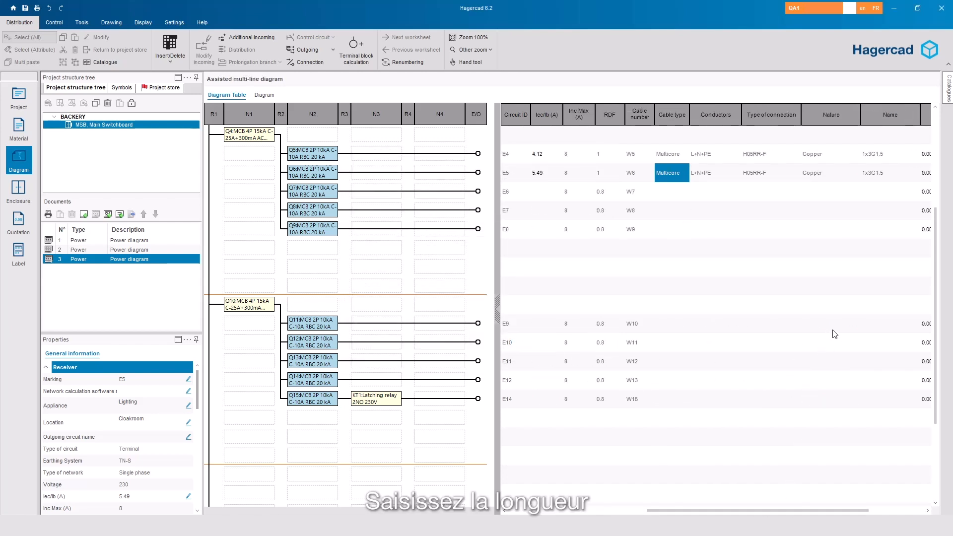
left_click(928, 157)
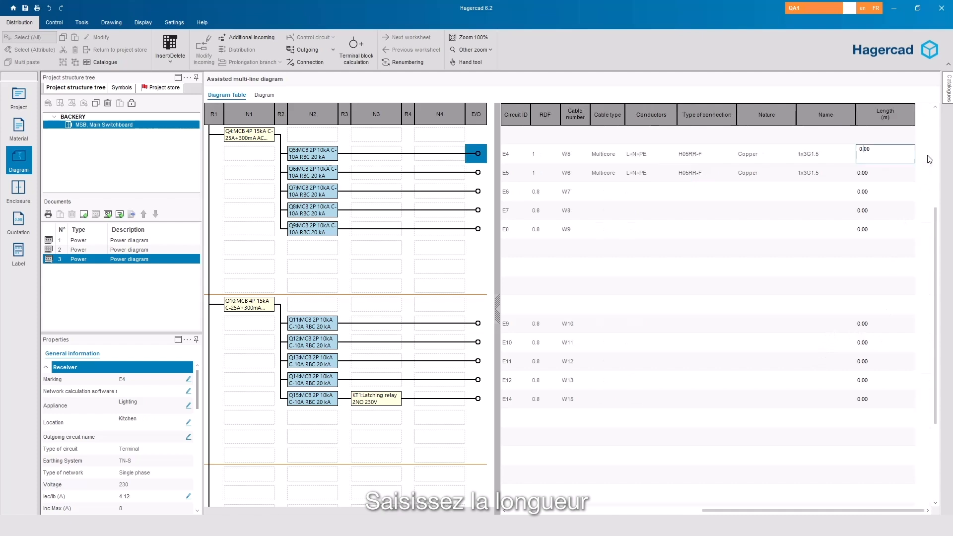
type("20")
key("Return")
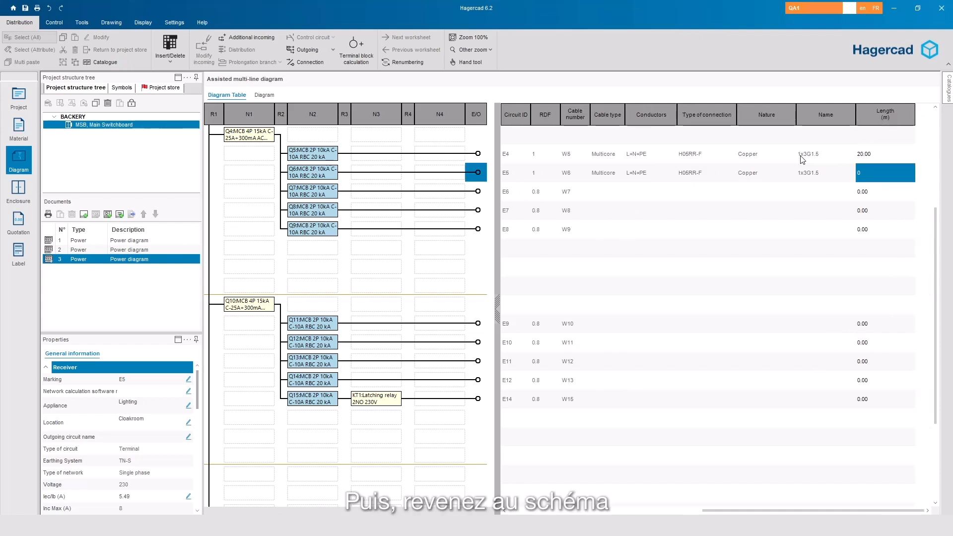
type("15")
key("Return")
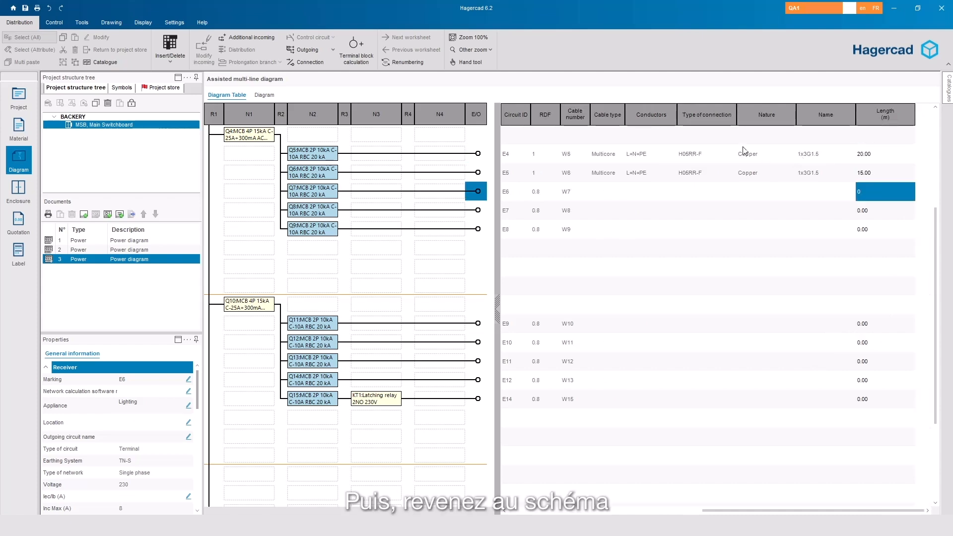
View the second worksheet of the drawn diagram and examine the circuit information below the Q5 to Q9 outgoers up close
left_click(264, 94)
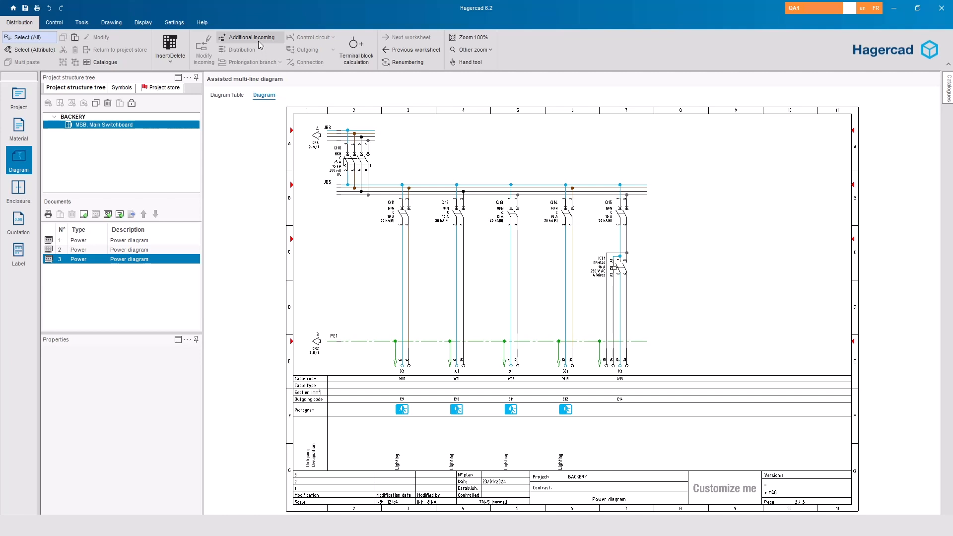
left_click(396, 51)
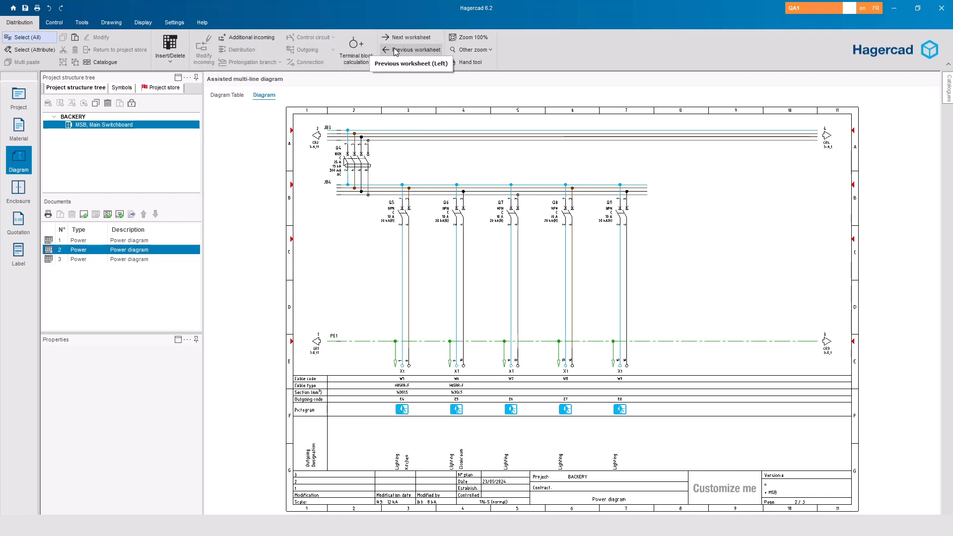
left_click(473, 50)
left_click(475, 63)
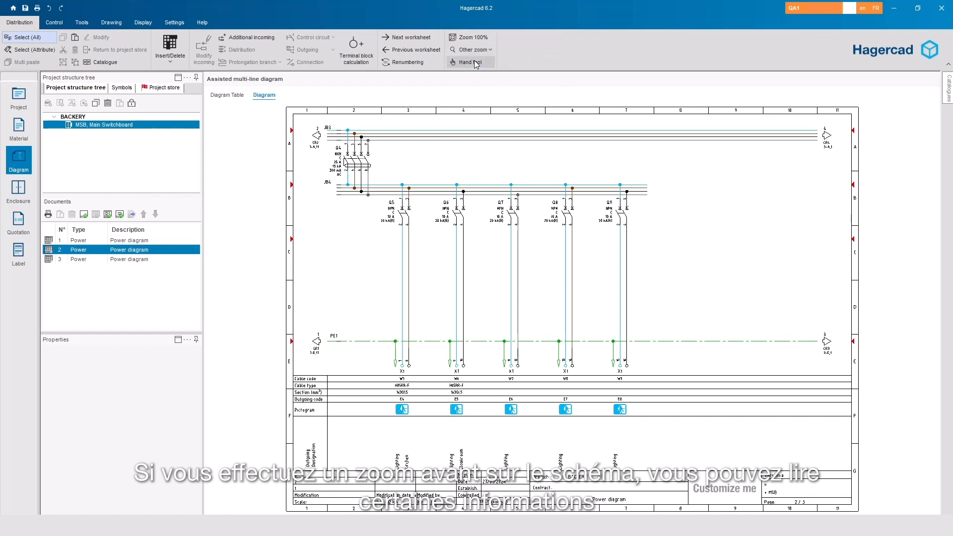
left_click_drag(371, 317, 607, 503)
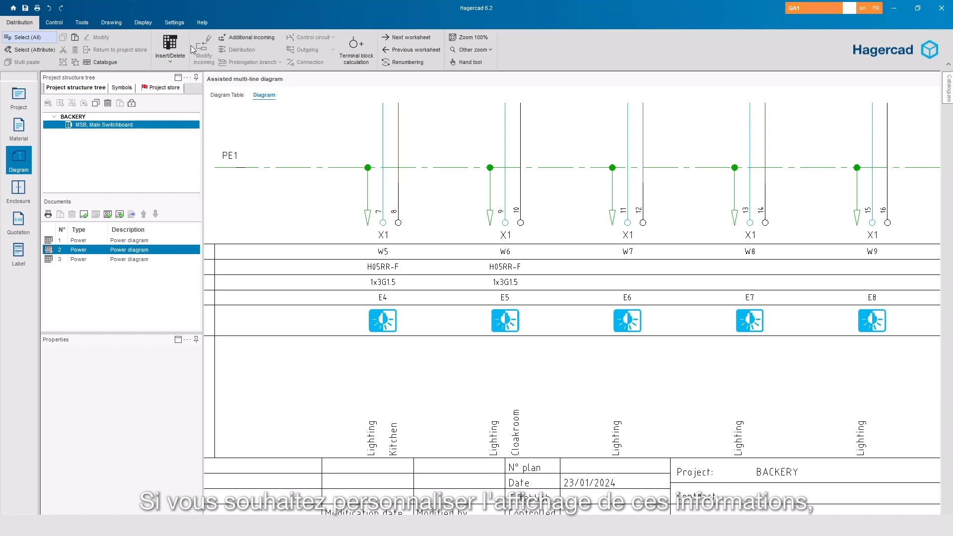
In the settings, change the circuit area for outgoing symbols to "Outgoing, type B" and validate
left_click(175, 23)
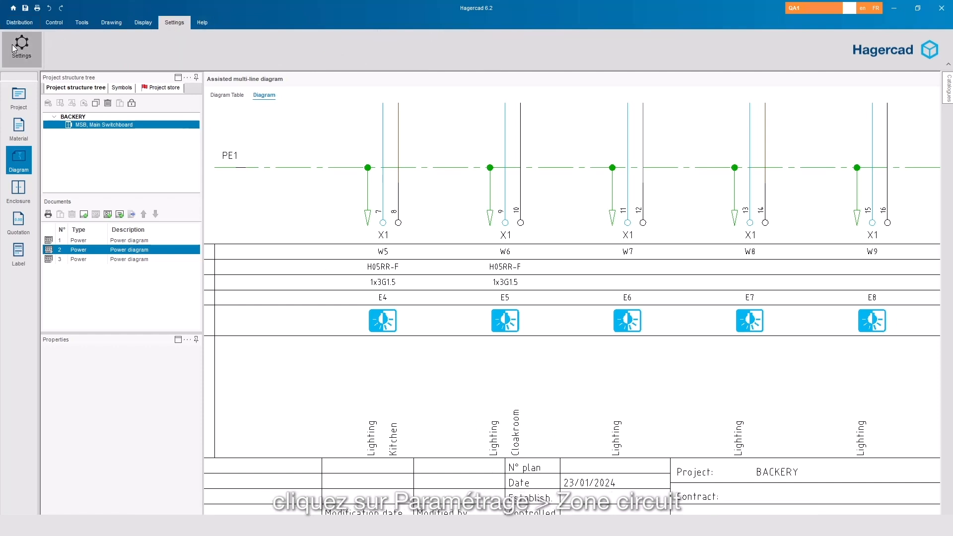
left_click(18, 48)
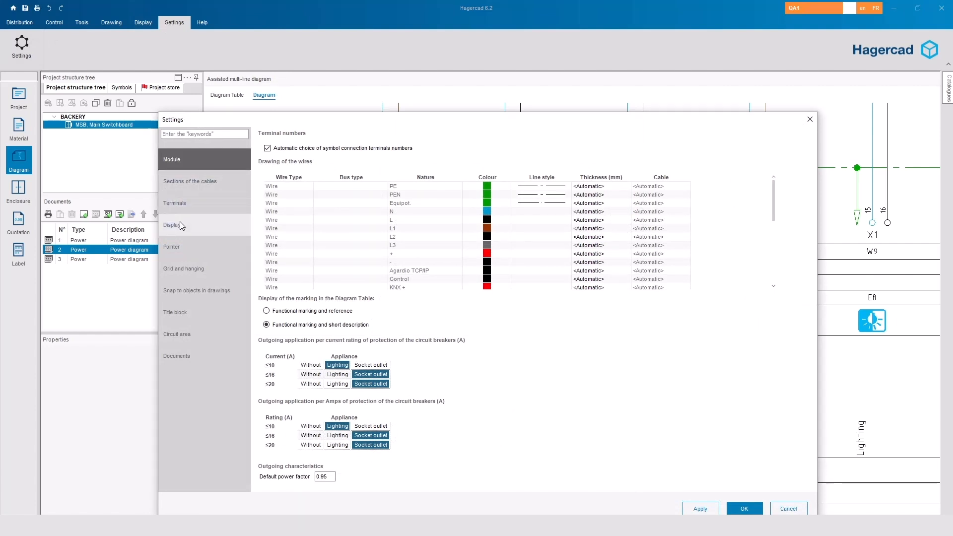
left_click(192, 335)
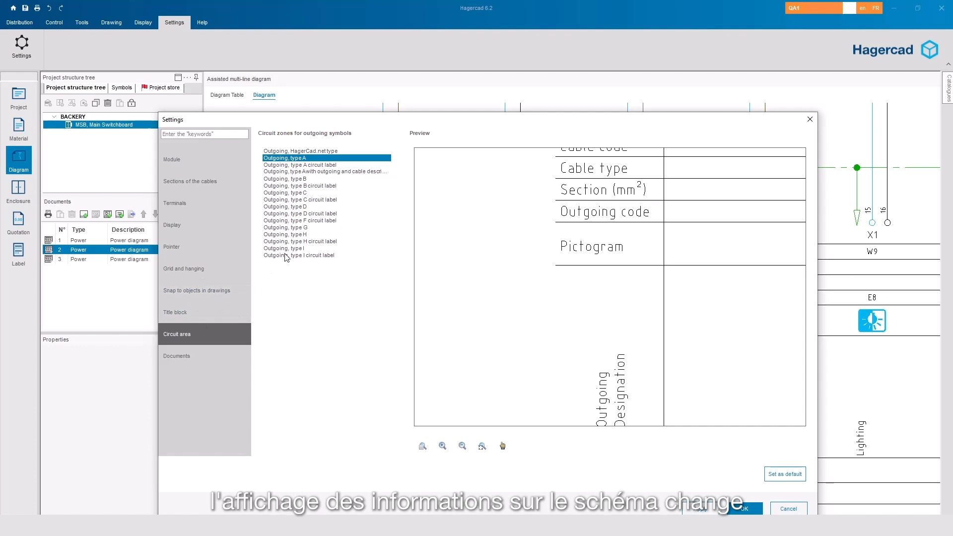
left_click(304, 179)
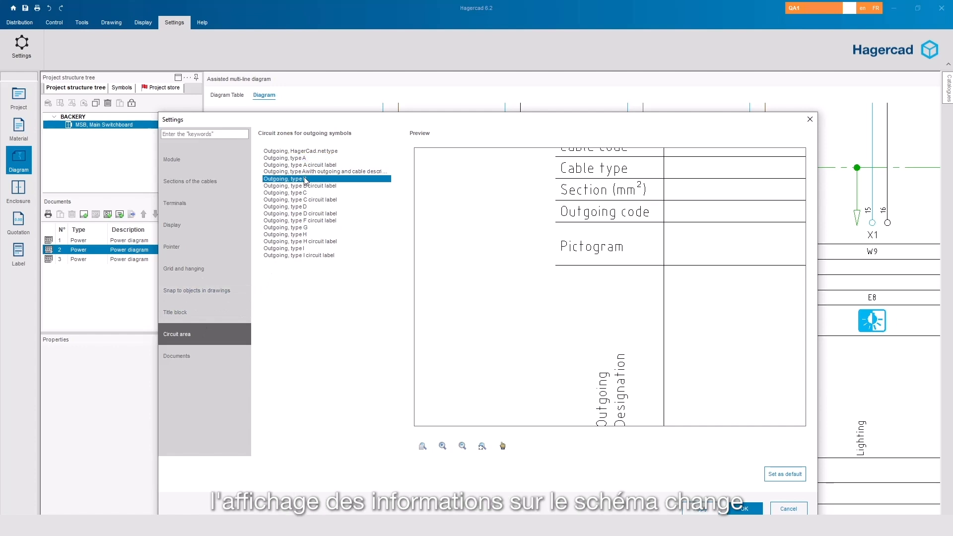
left_click(744, 509)
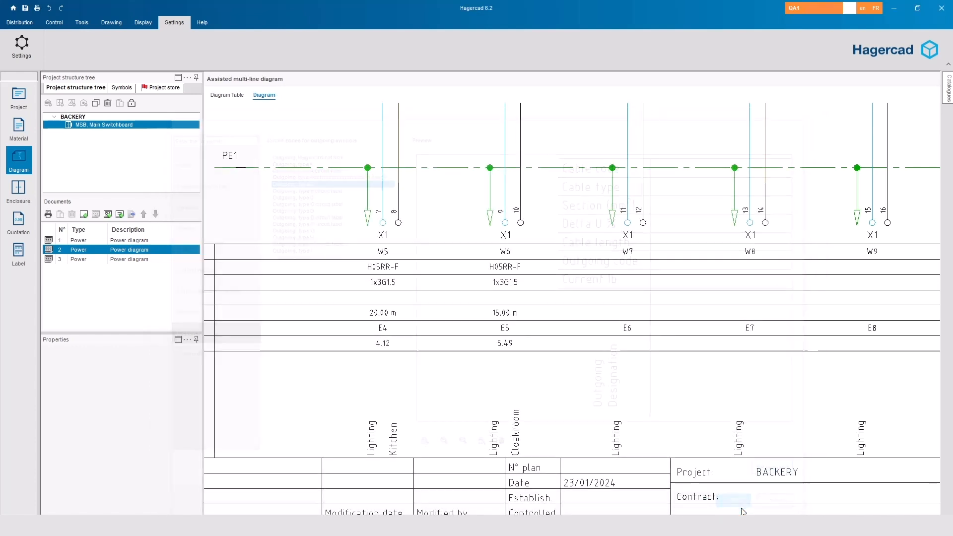